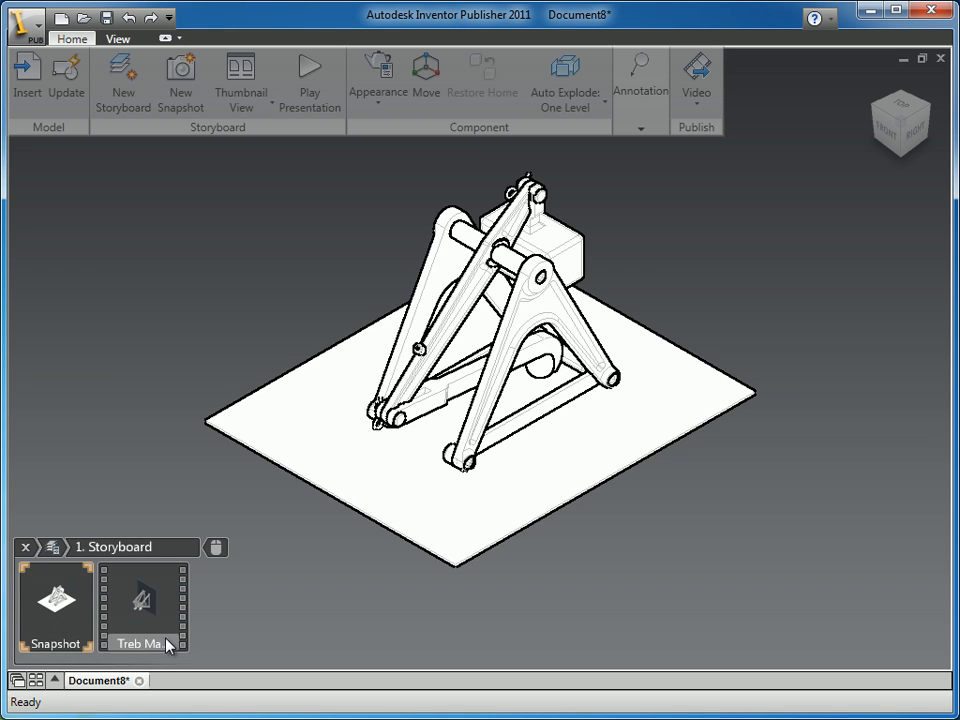
Open the Treb Machined storyboard and rename its nested storyboard as Dis-Assembly
double_click(172, 606)
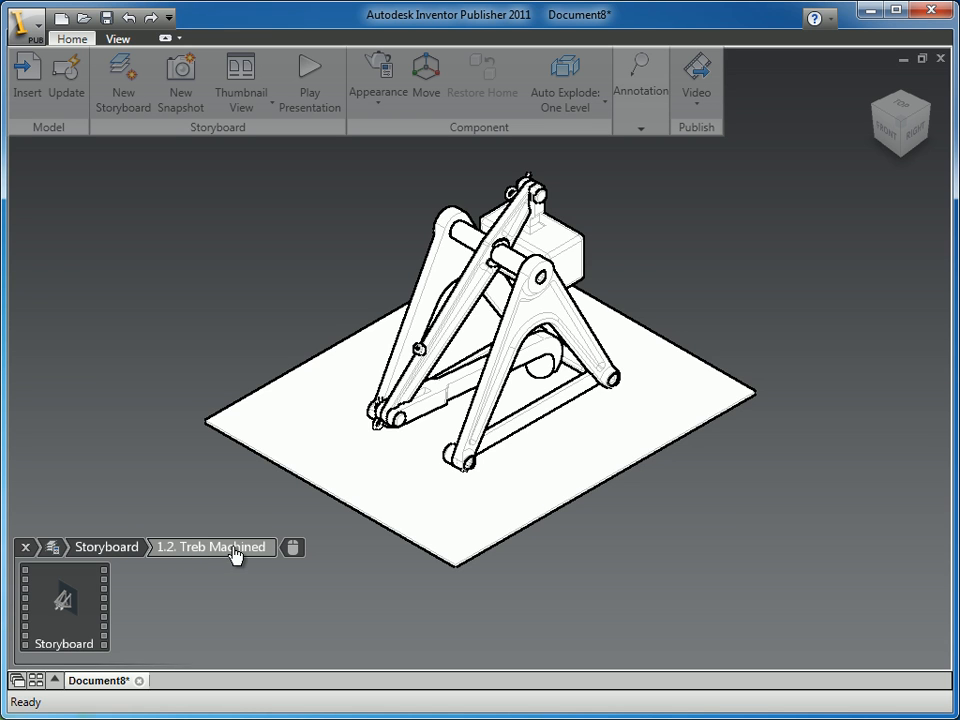
left_click(64, 651)
left_click(64, 648)
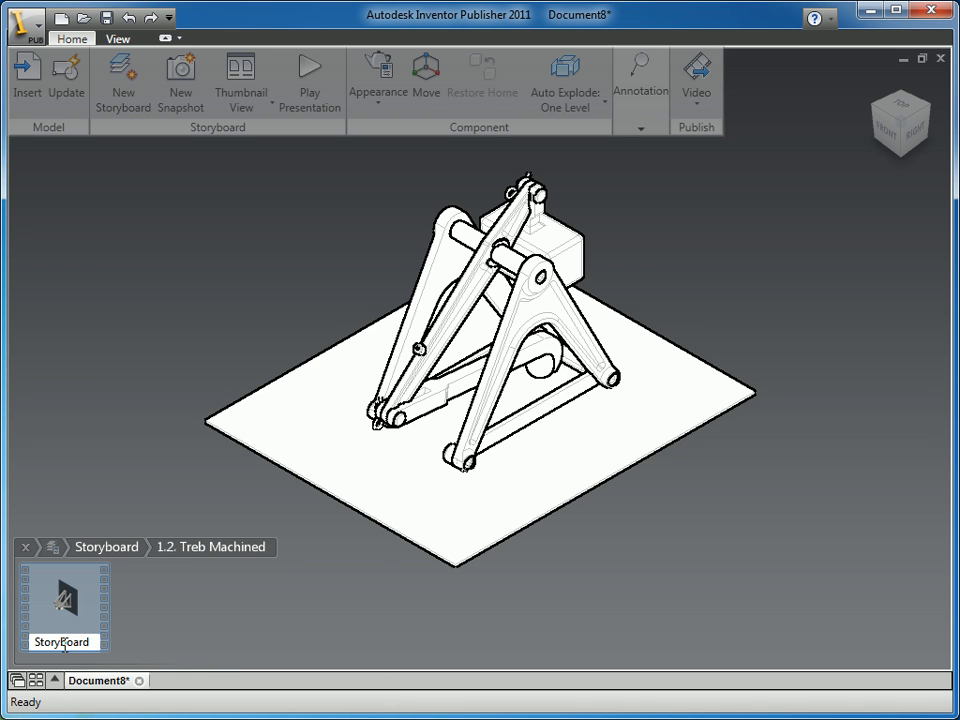
double_click(63, 644)
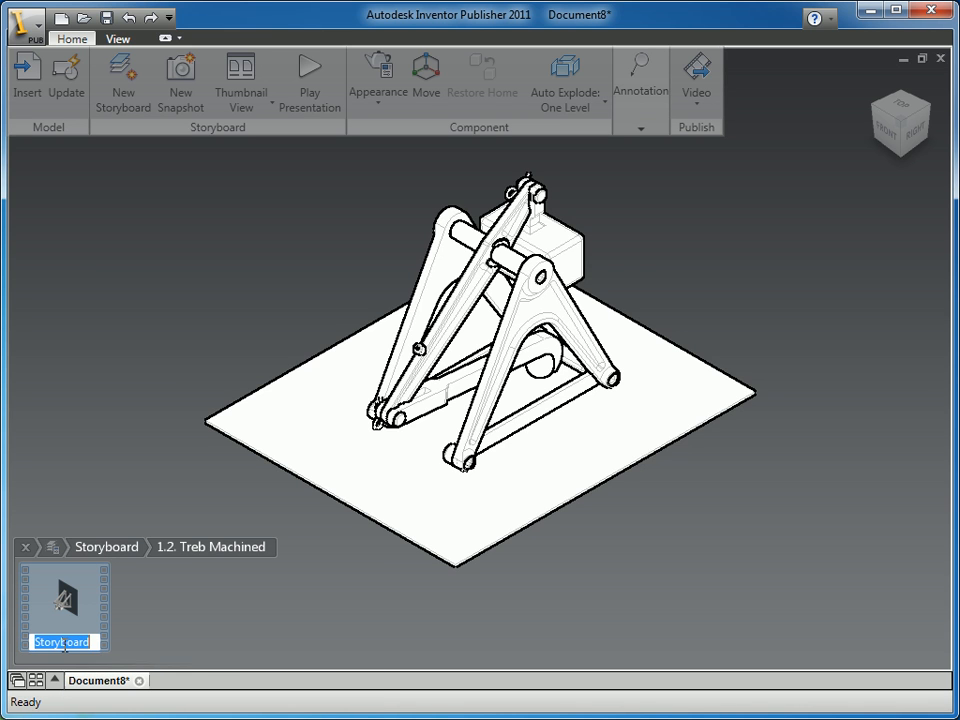
type("Dis")
type("-Assembly")
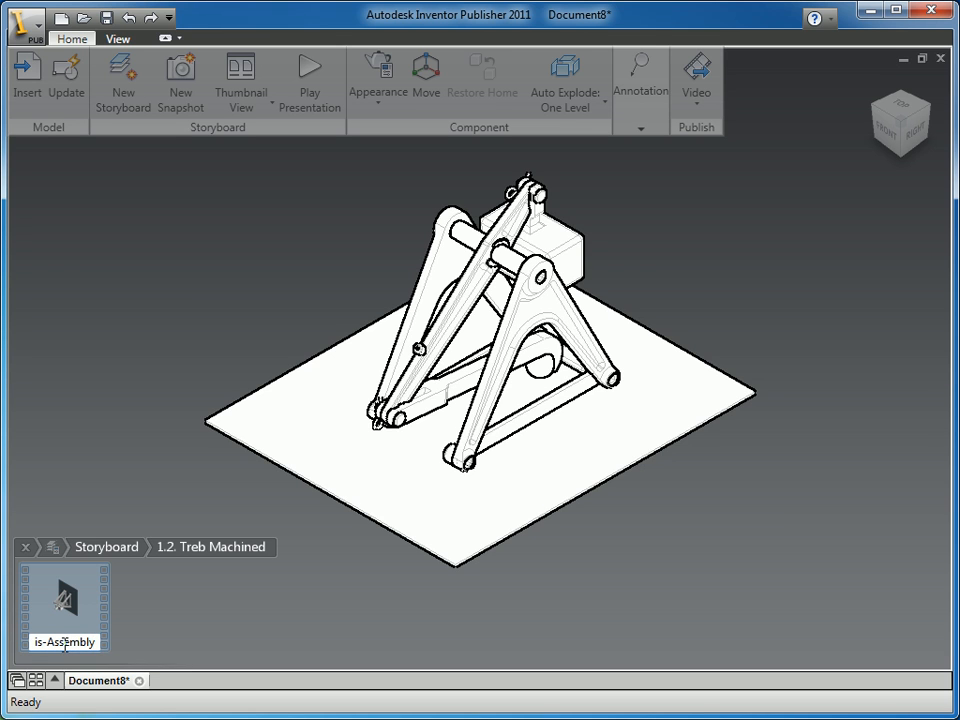
key("Return")
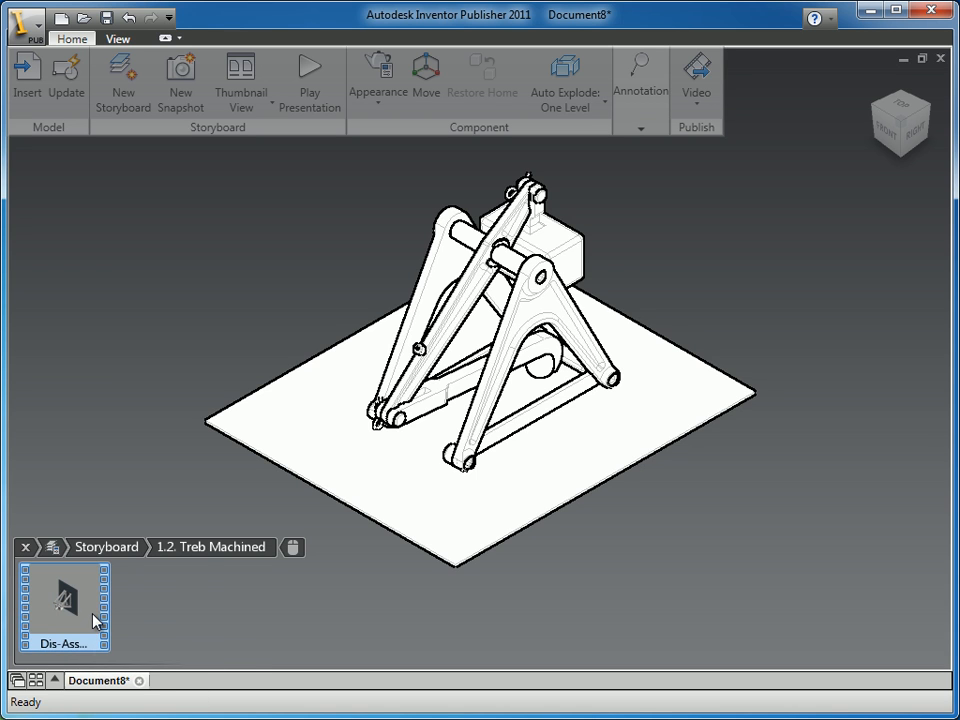
Open the Dis-Assembly storyboard and add a snapshot named Starting Point
double_click(98, 630)
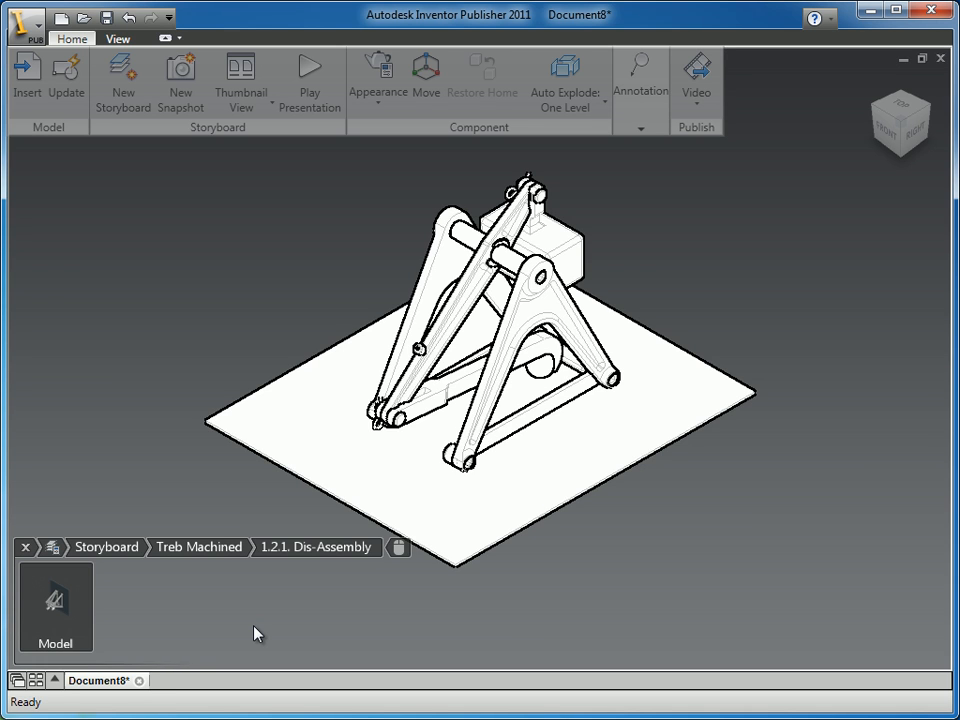
right_click_drag(140, 263, 137, 360)
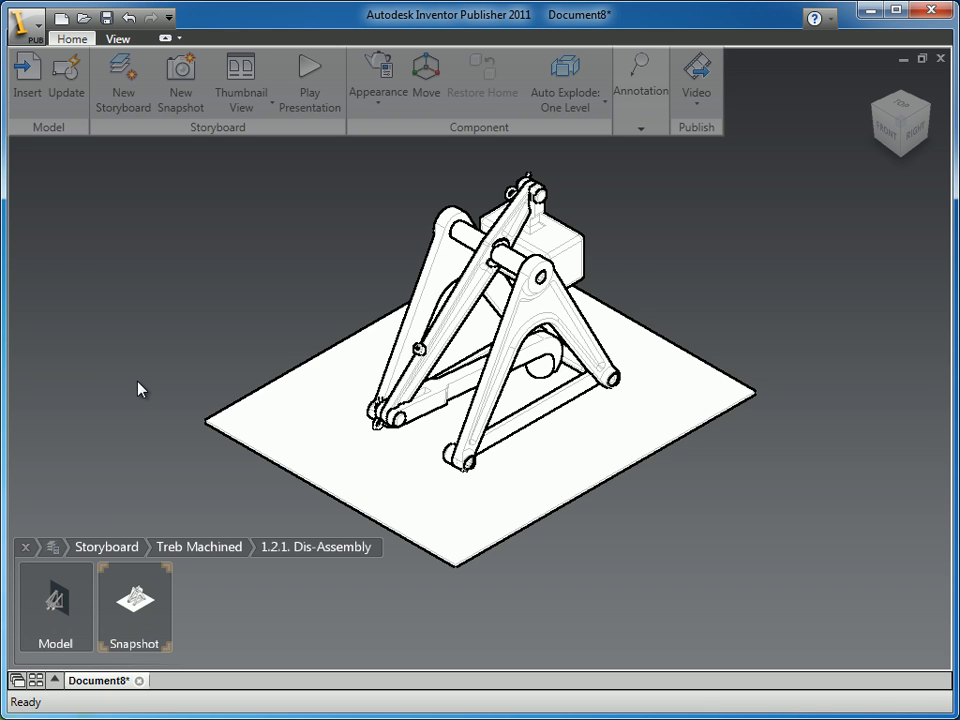
double_click(150, 645)
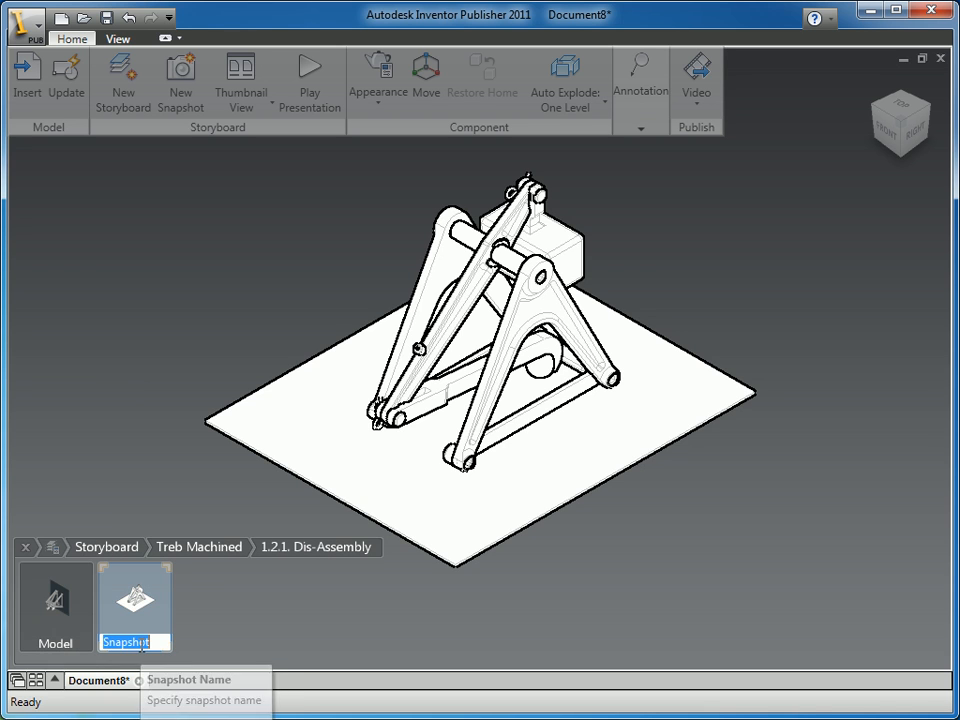
type("Sta")
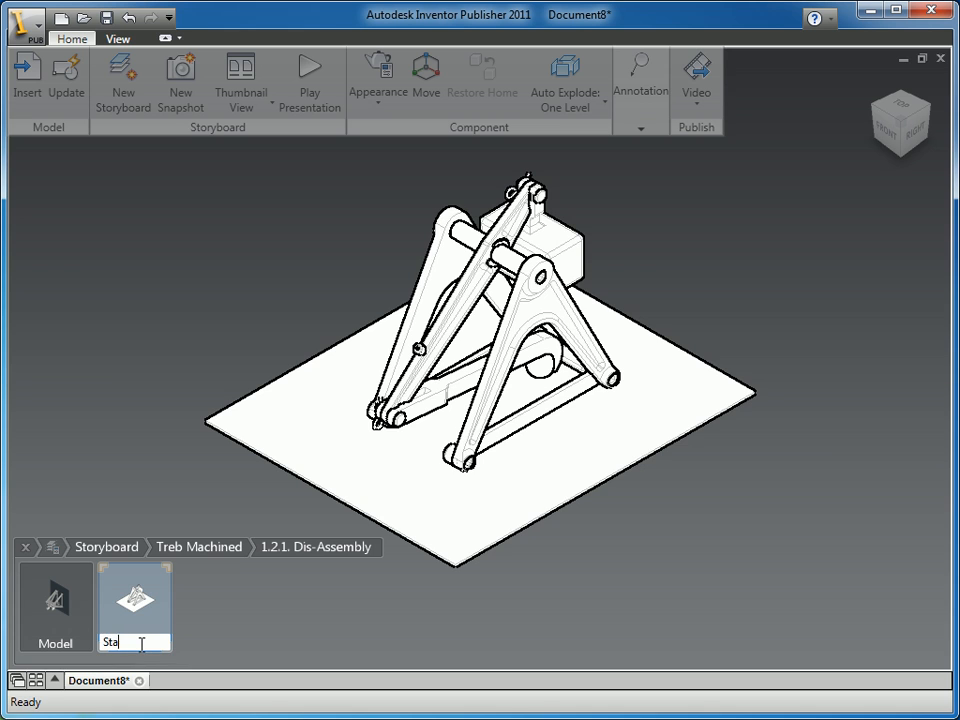
type("rting Point")
key("Return")
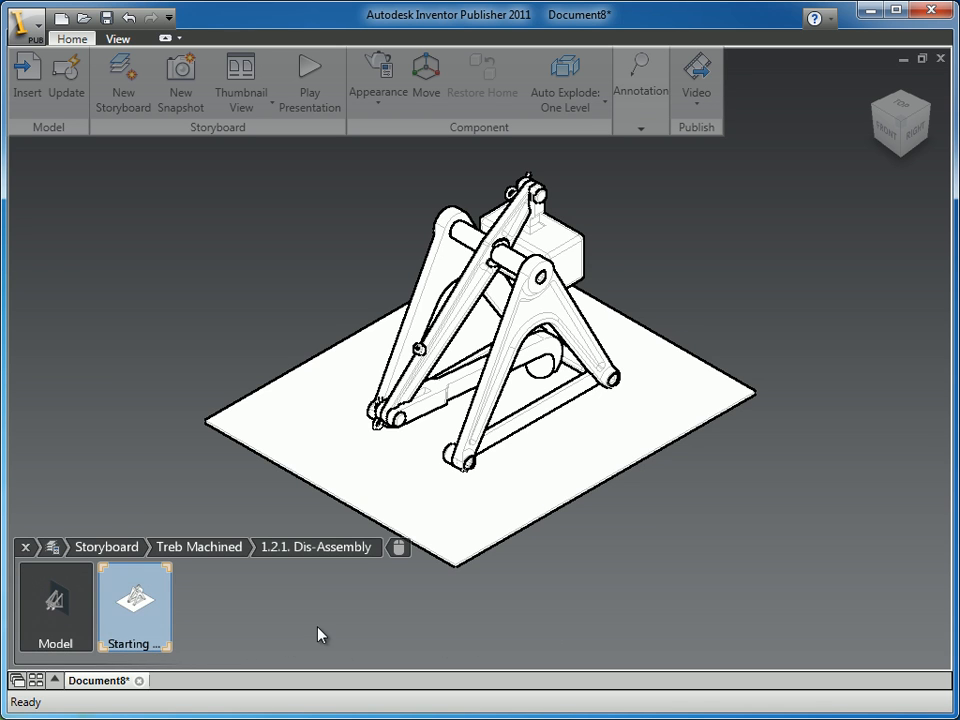
Add another snapshot showing the trebuchet from its top-left-front corner, centred in view, and name it Remove Projectile
right_click_drag(135, 278, 135, 337)
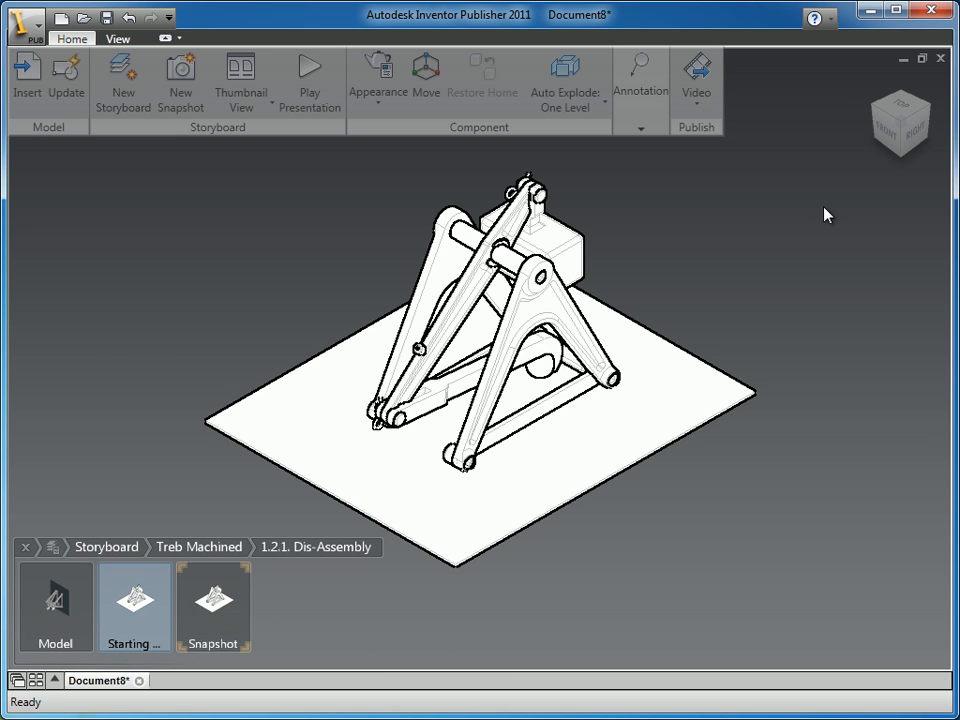
left_click(876, 108)
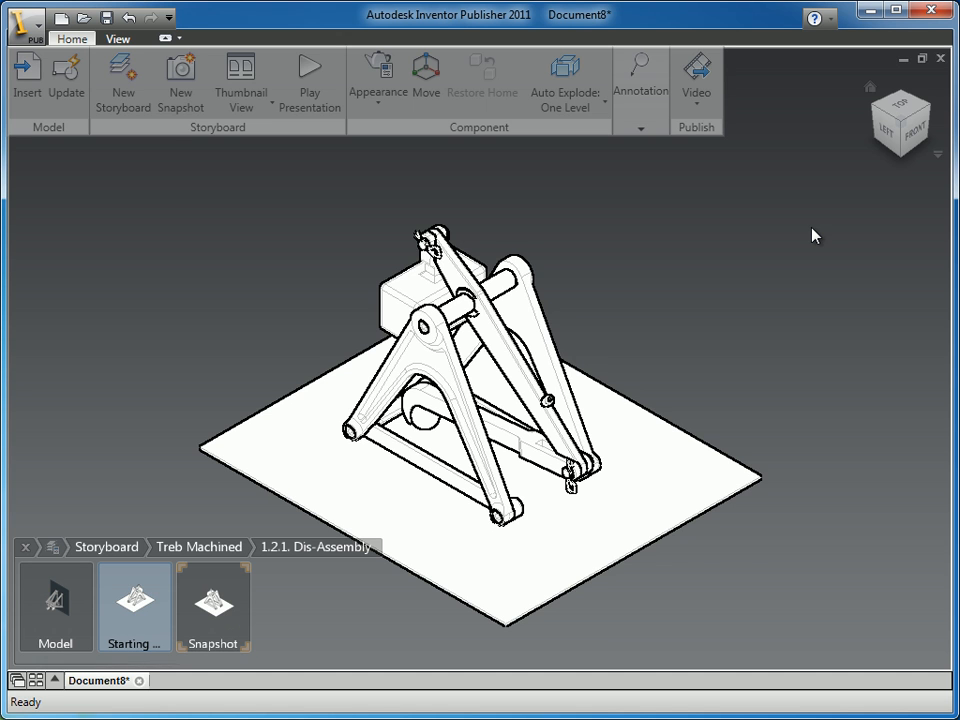
middle_click_drag(680, 570, 703, 519)
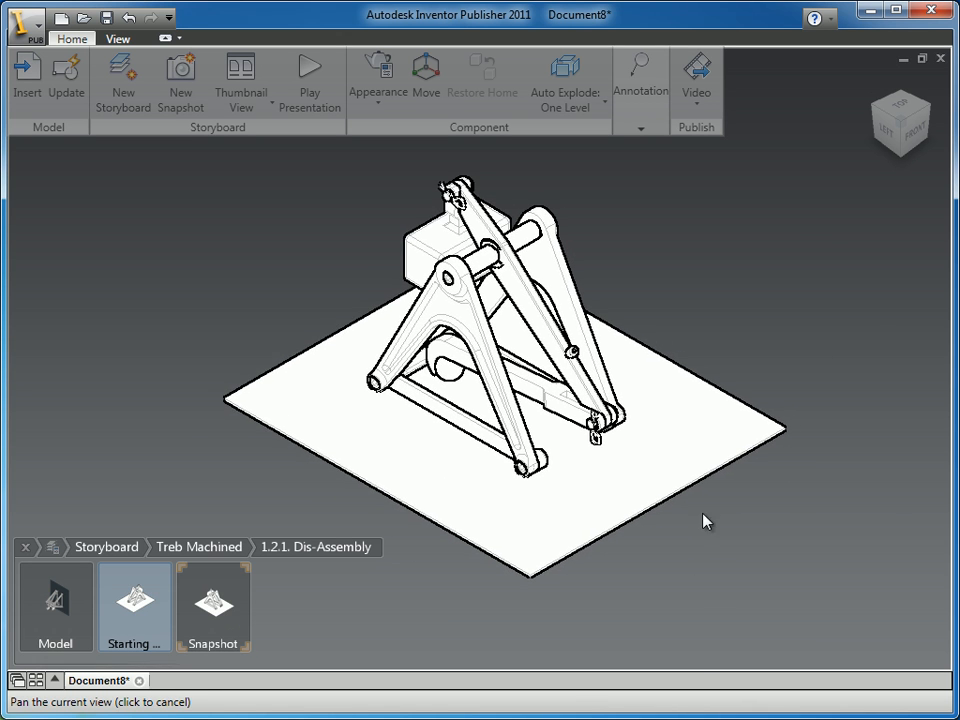
double_click(204, 643)
type("Rem")
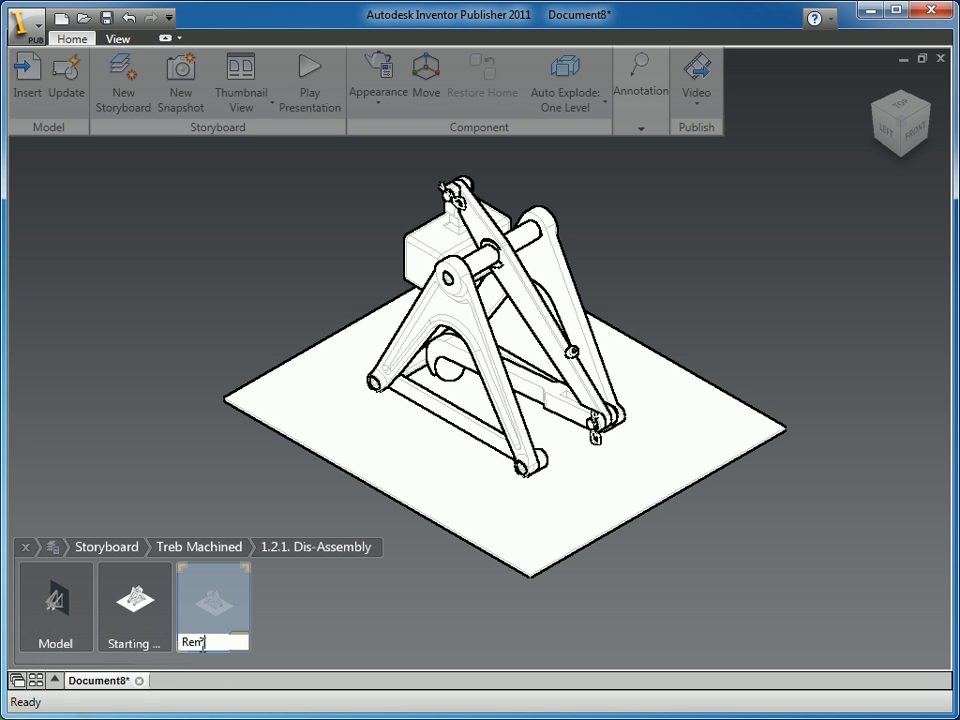
type("ove Projectile")
key("Return")
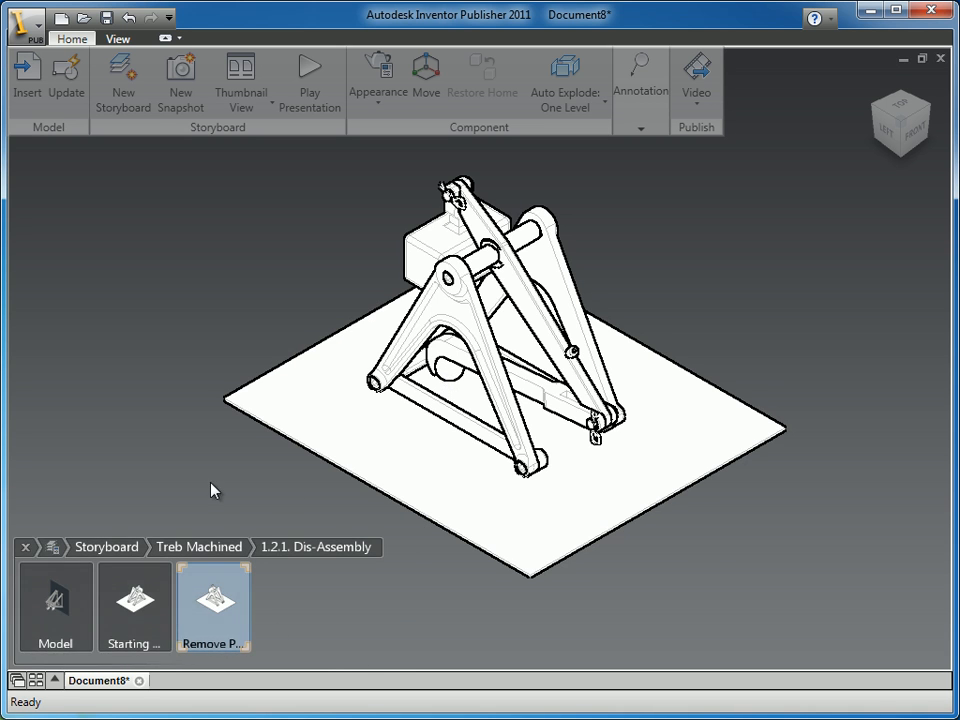
left_click(445, 372)
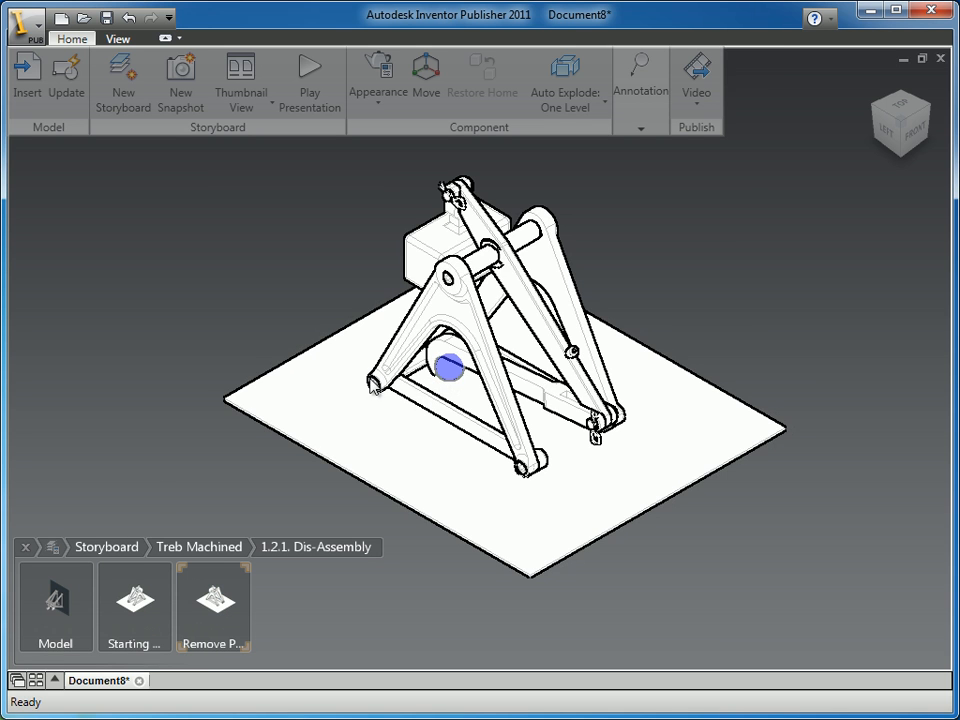
right_click(252, 293)
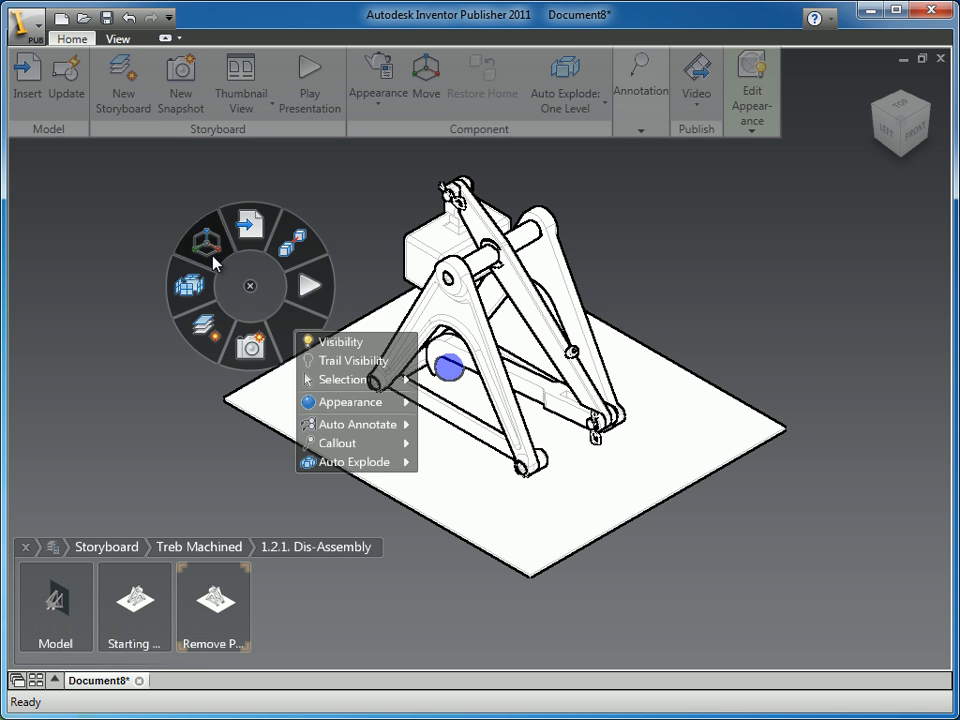
left_click(238, 281)
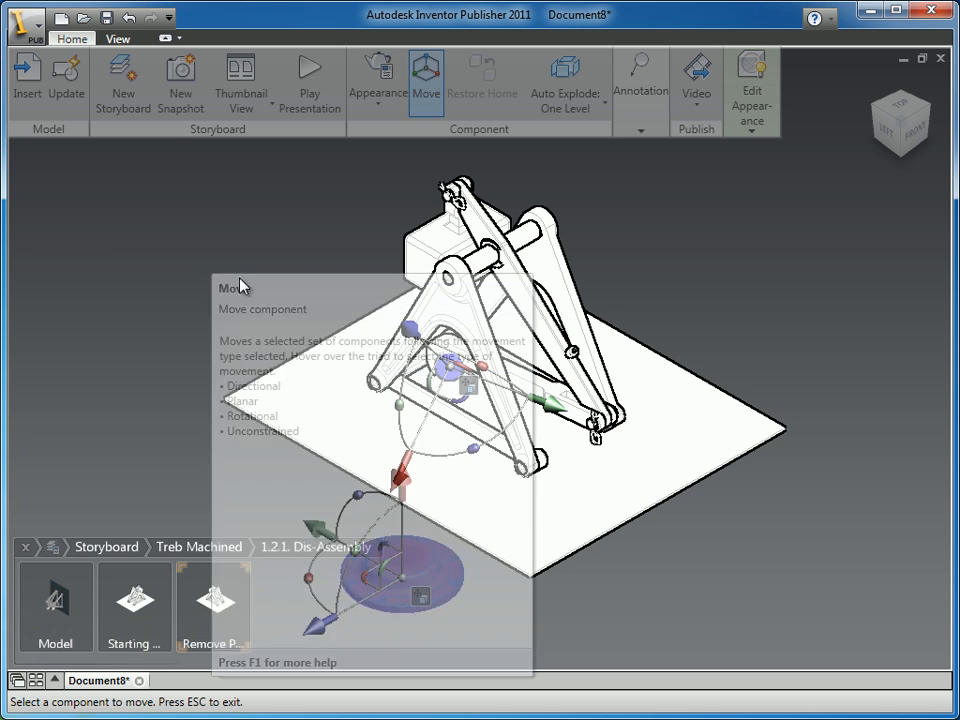
right_click(180, 265)
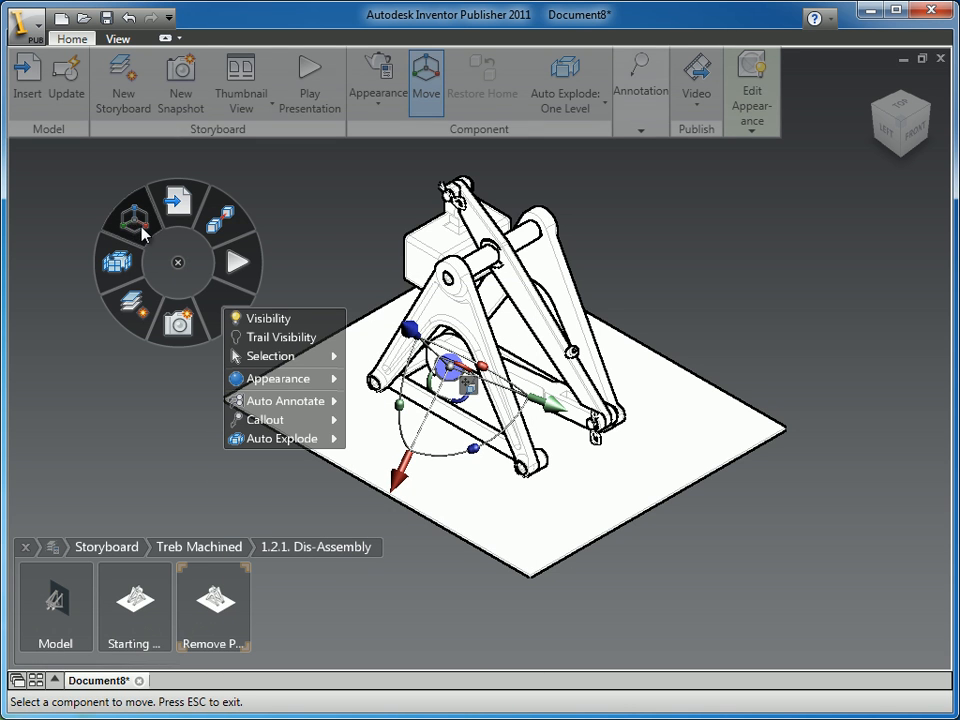
key("Escape")
key("Escape")
Start moving the projectile ball and align its move triad to the long lower cross bar of the trebuchet's near side frame
right_click_drag(170, 248, 158, 239)
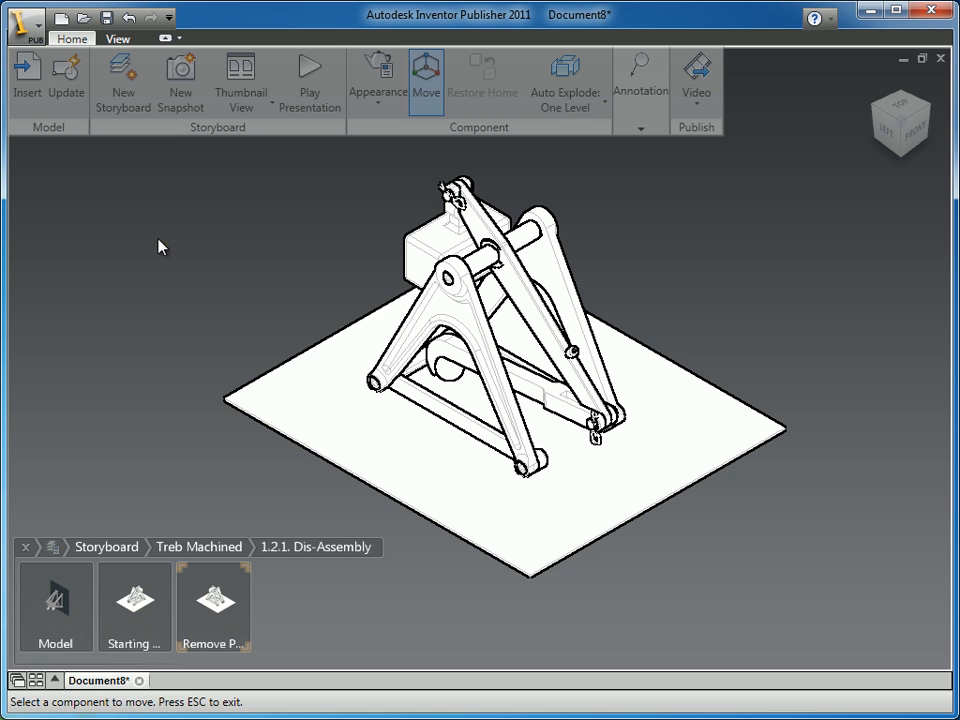
left_click(462, 394)
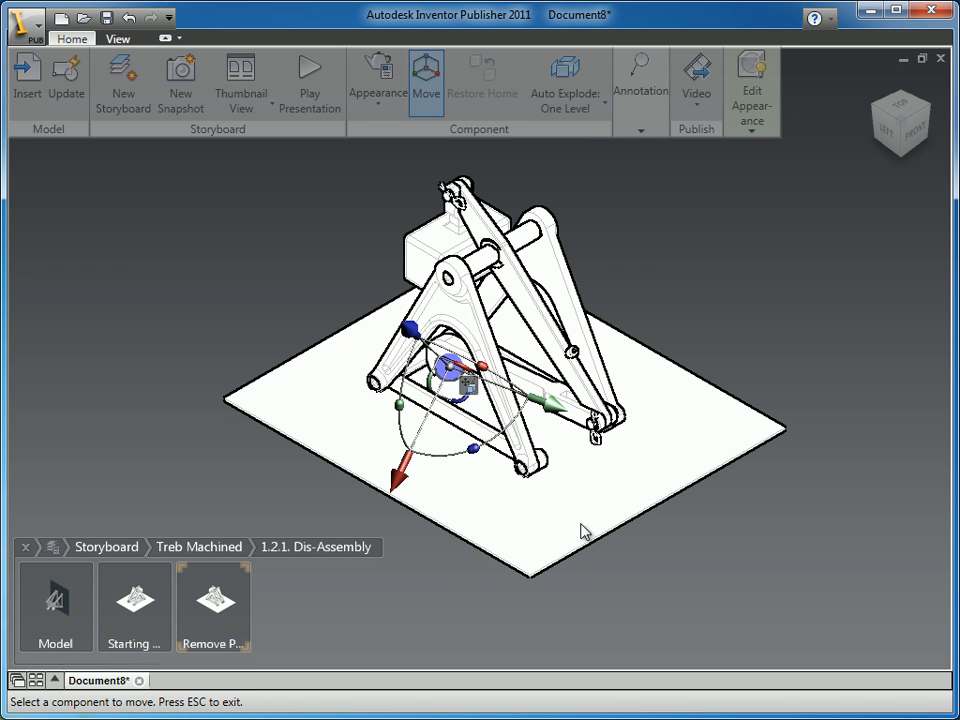
left_click(466, 386)
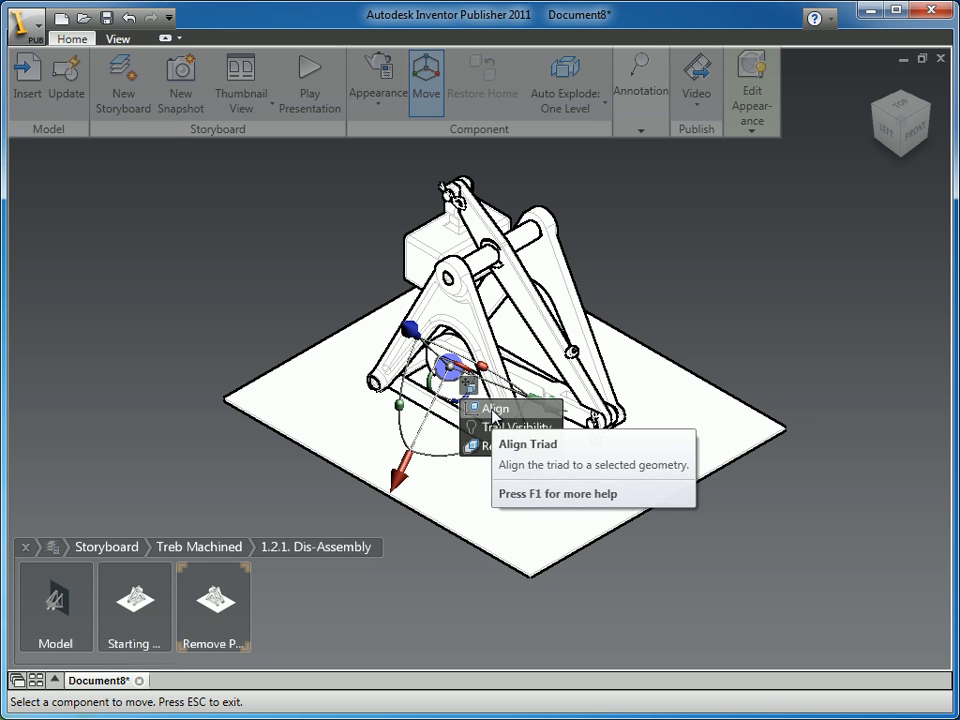
left_click(493, 410)
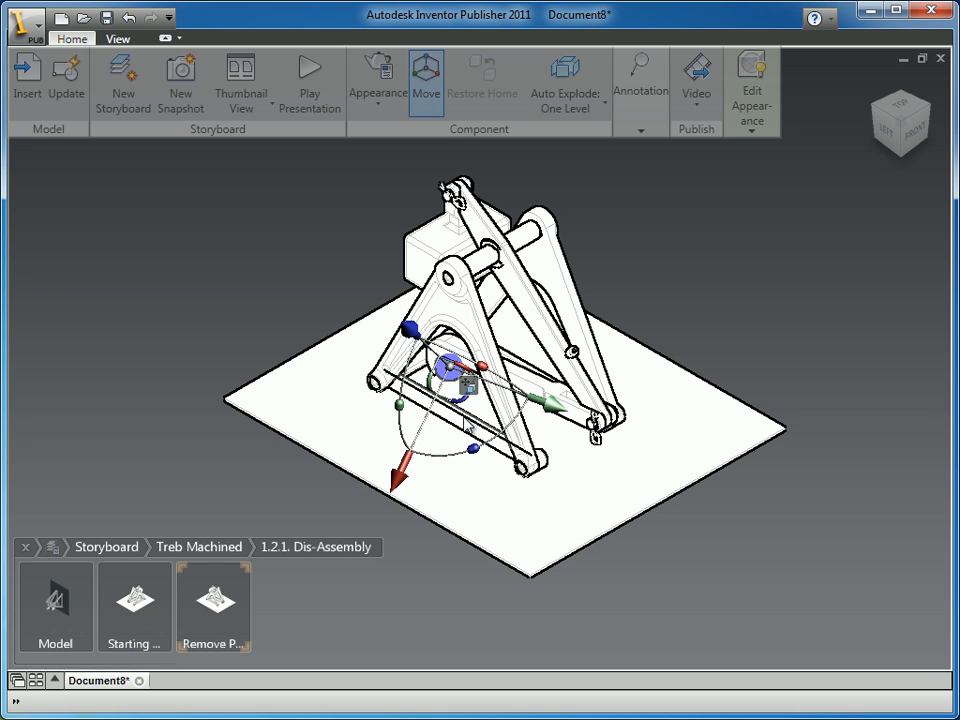
left_click(470, 430)
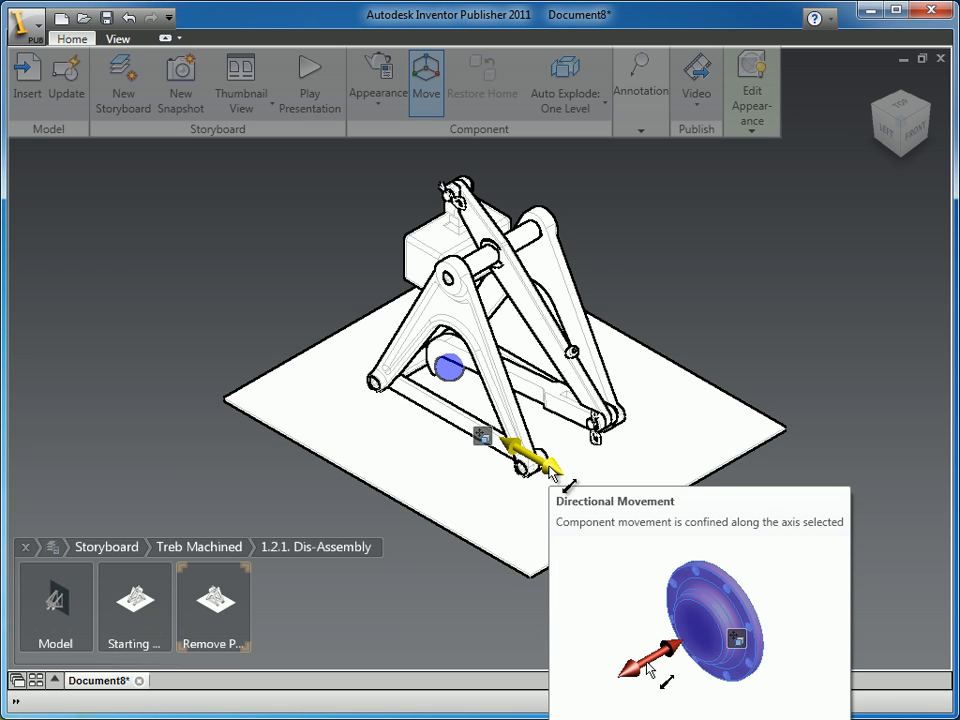
Move the projectile along the bar's direction until it is well clear of the base plate, and finish the move
left_click_drag(552, 470, 906, 637)
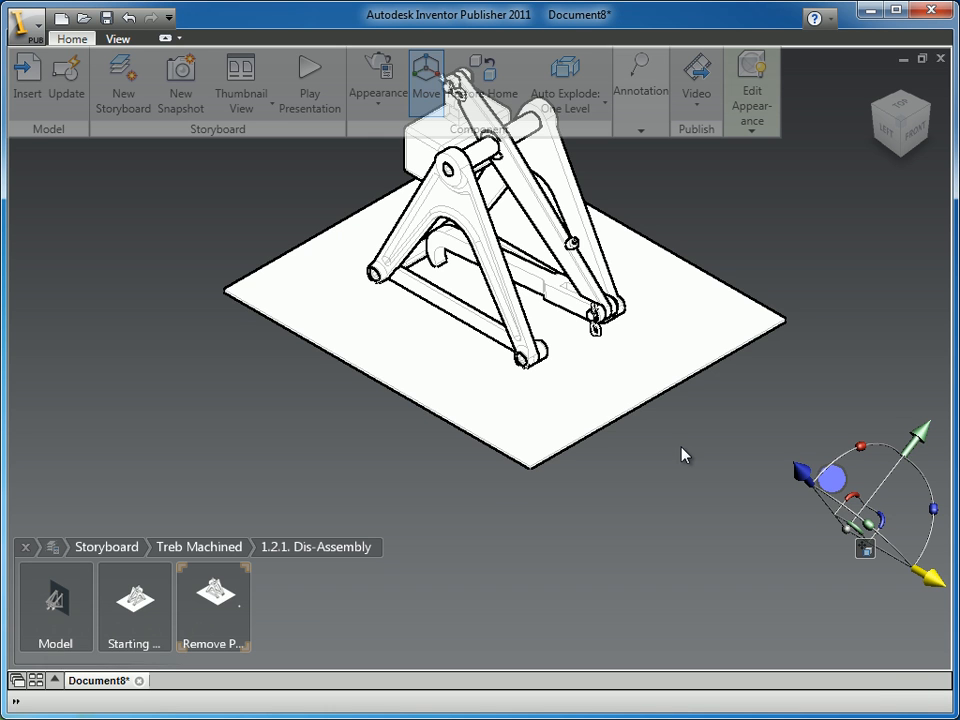
key("F4")
middle_click_drag(629, 496, 620, 508)
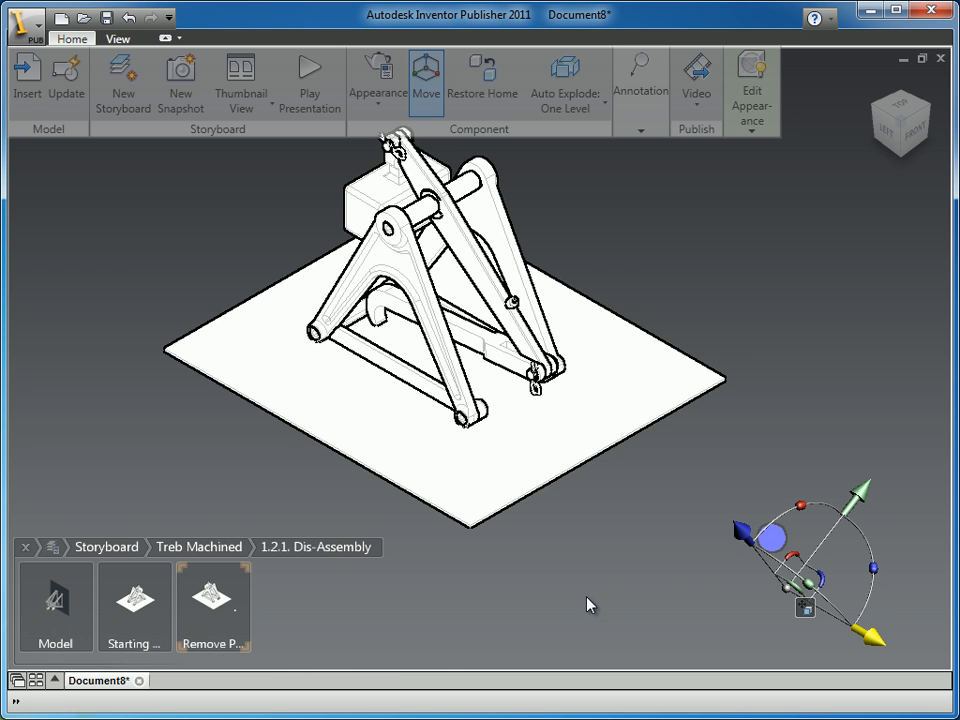
left_click(625, 560)
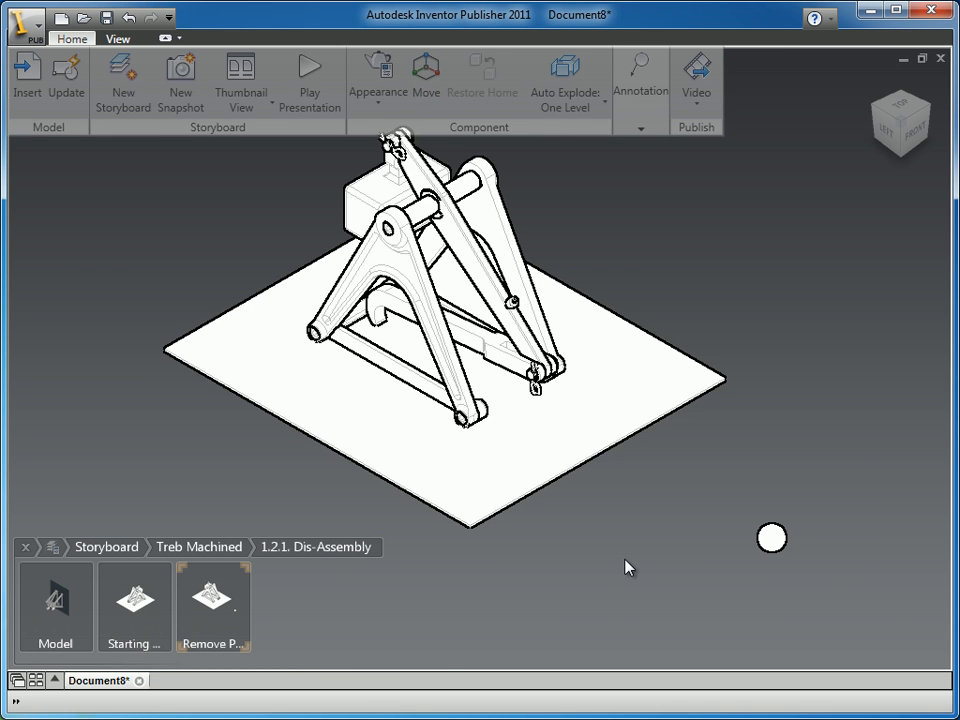
Add a snapshot with a closer view of the trebuchet, name it Remove Pins, and minimize the ribbon
right_click_drag(749, 209, 749, 324)
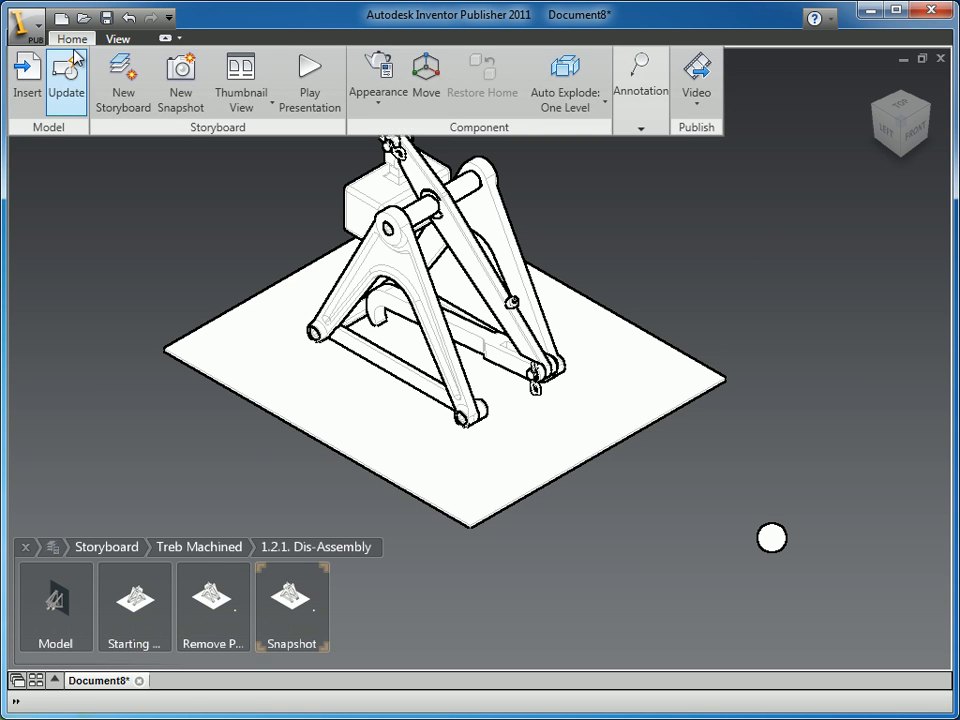
left_click(74, 40)
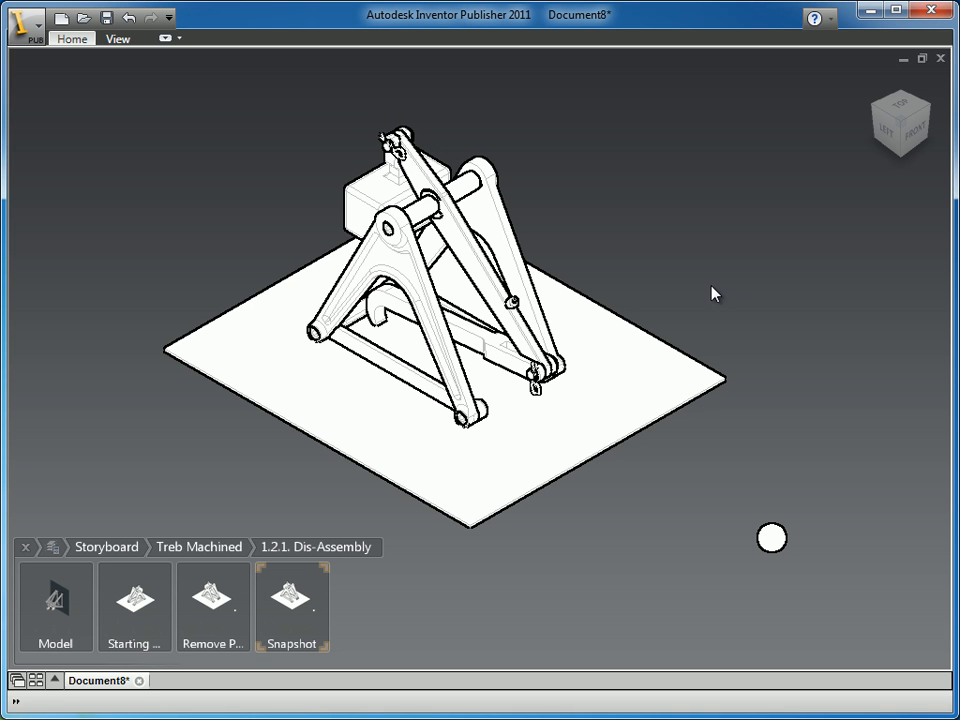
middle_click_drag(711, 287, 761, 295)
scroll(761, 294, "up", 3)
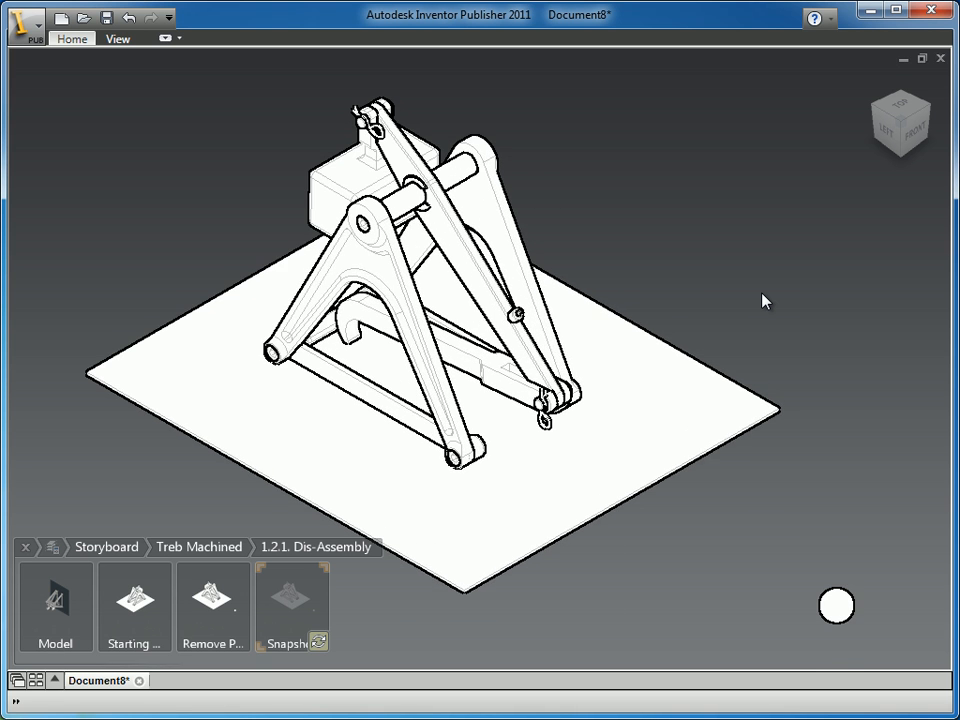
scroll(686, 294, "down", 2)
middle_click_drag(686, 294, 765, 298)
scroll(748, 306, "up", 3)
double_click(292, 643)
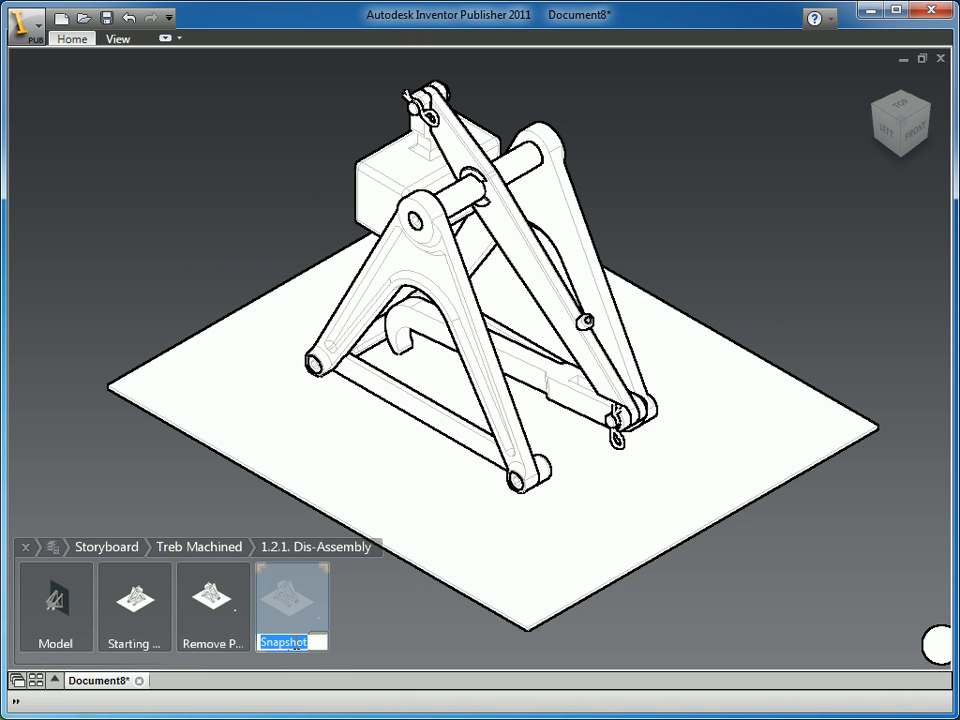
type("Remove Pins")
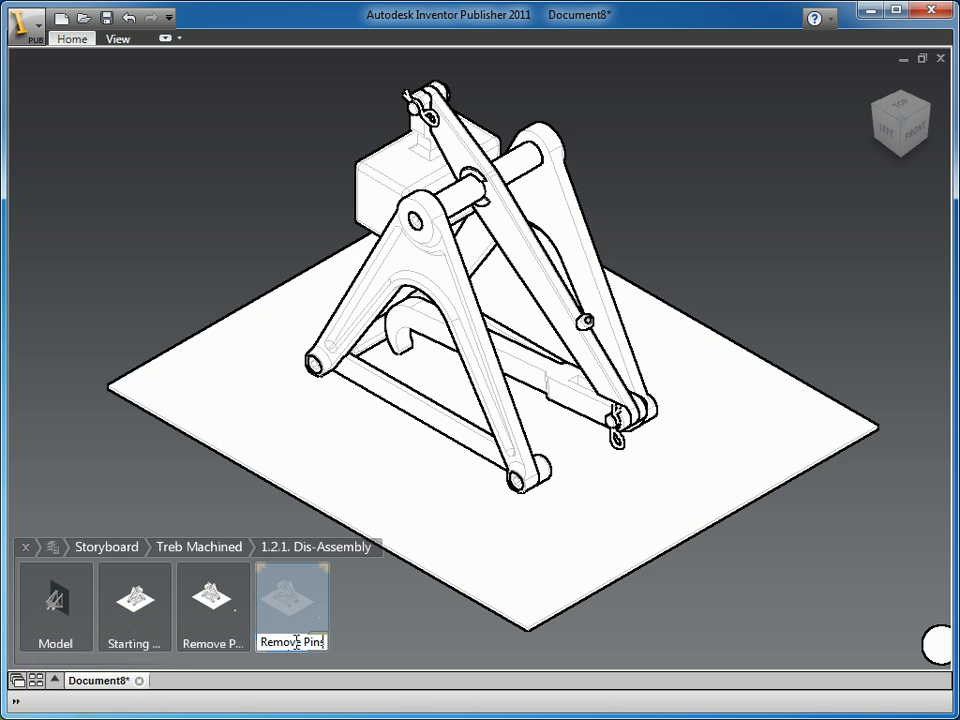
key("Return")
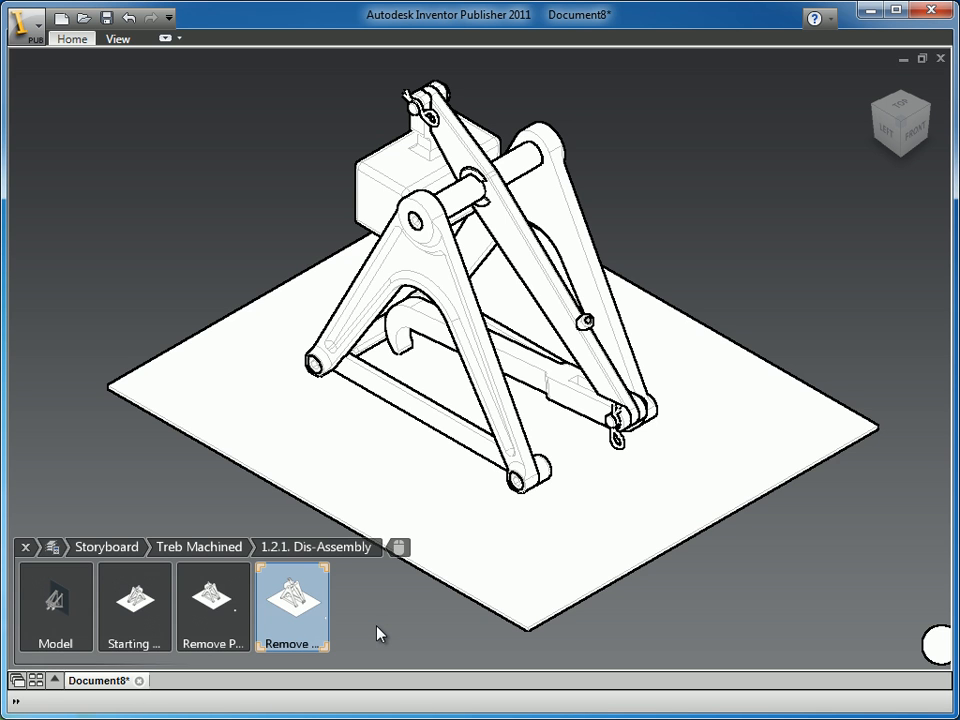
Move the hairpin at the throwing arm's lower joint straight down until it is clear of its clevis pin
left_click(616, 425)
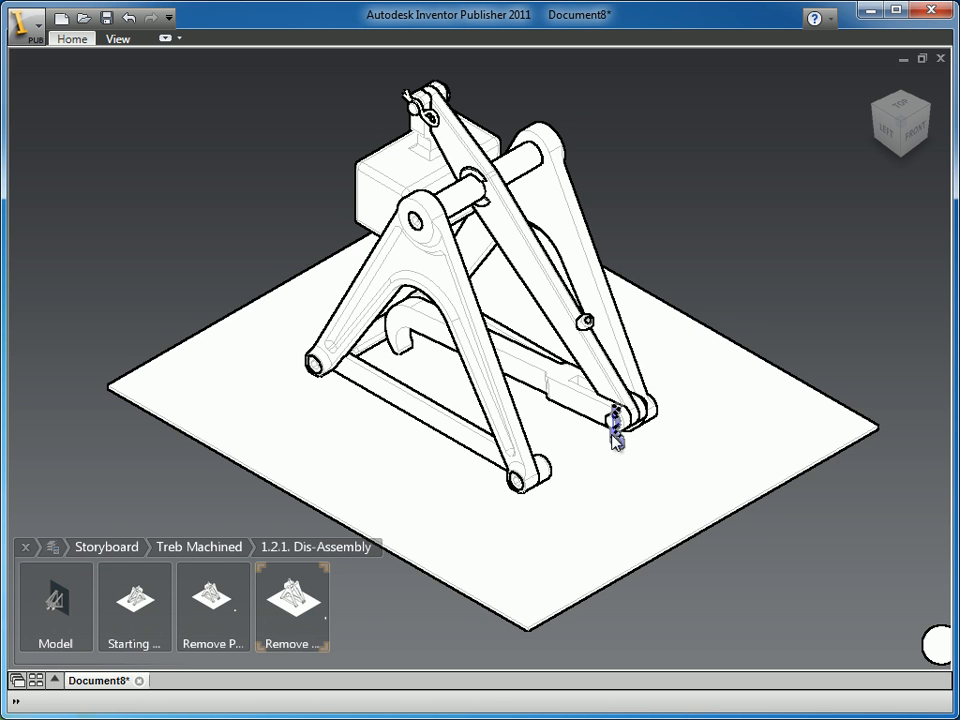
right_click_drag(235, 230, 168, 188)
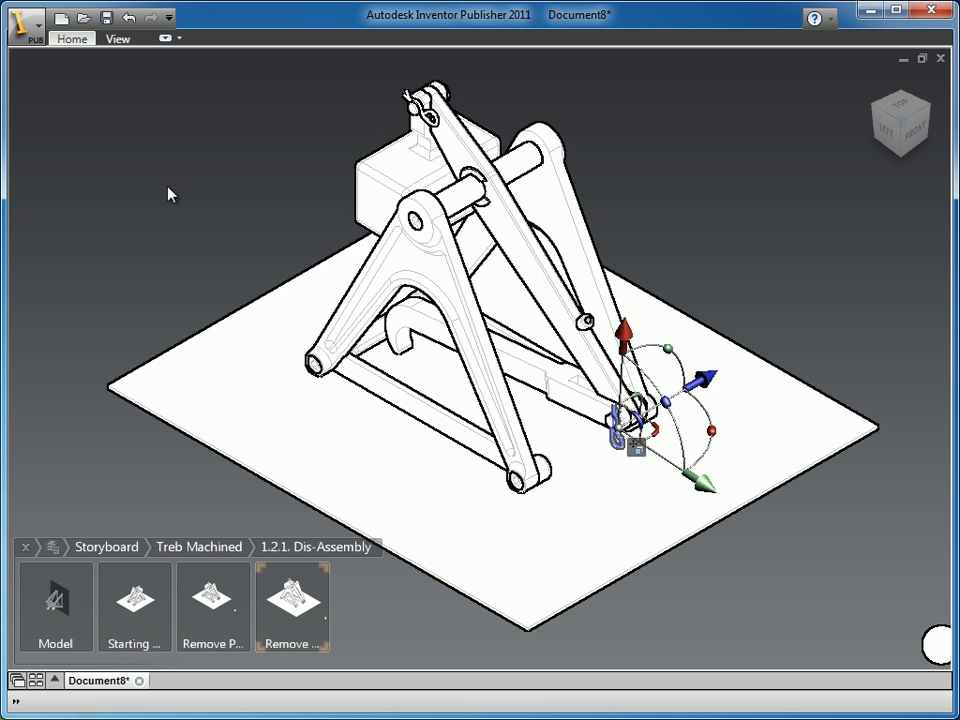
left_click_drag(625, 339, 617, 376)
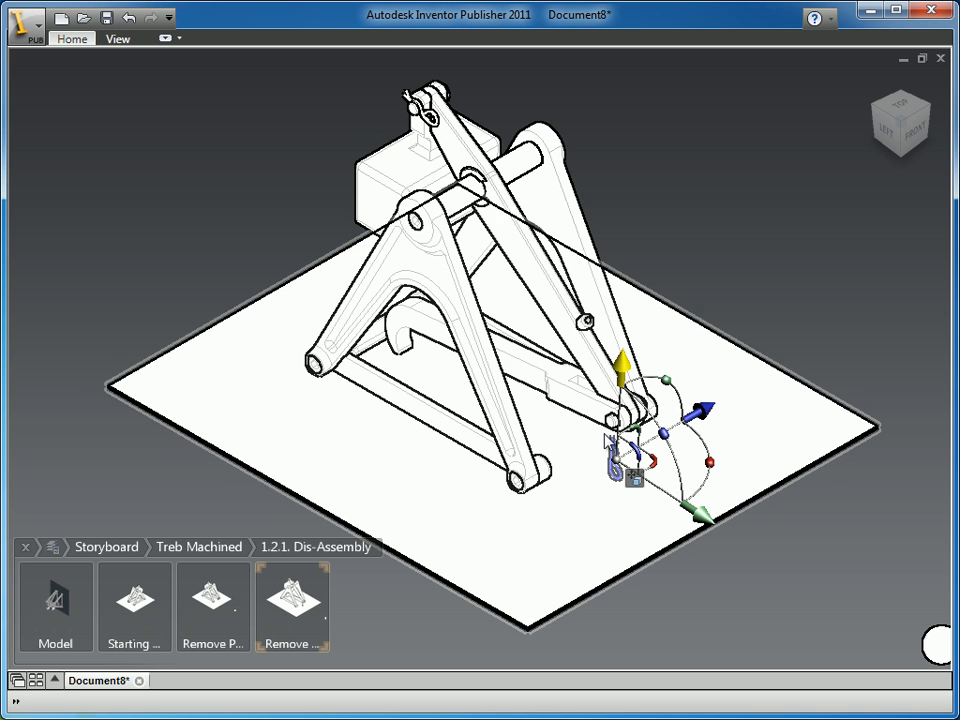
left_click(353, 118)
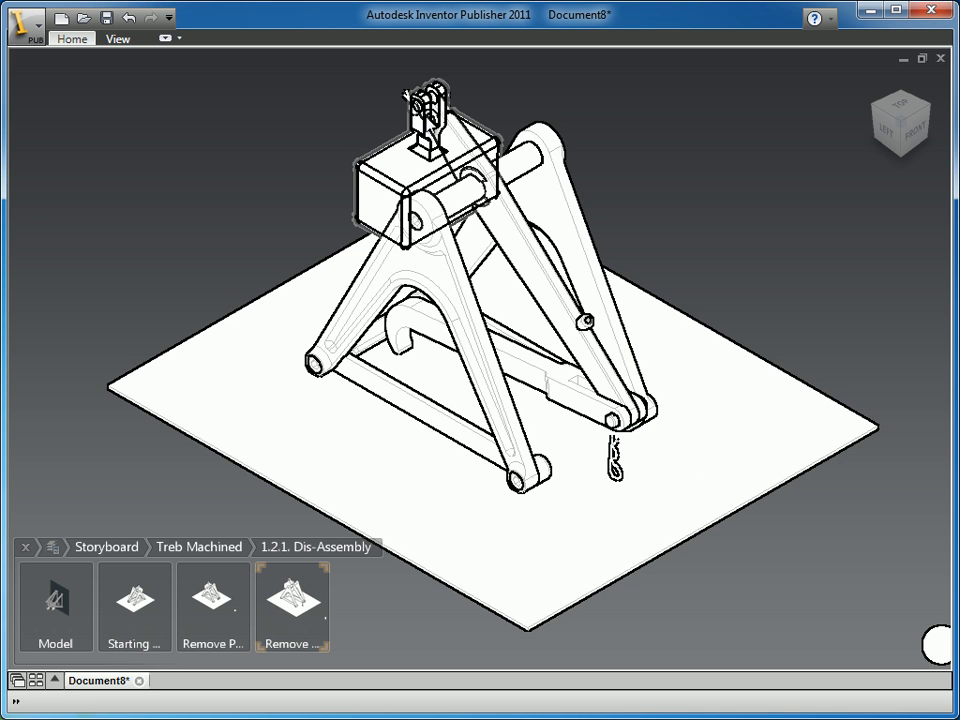
Move the hairpin at the counterweight joint along its own length until it is clear of the clevis pin, and update the Remove Pins snapshot
left_click(427, 117)
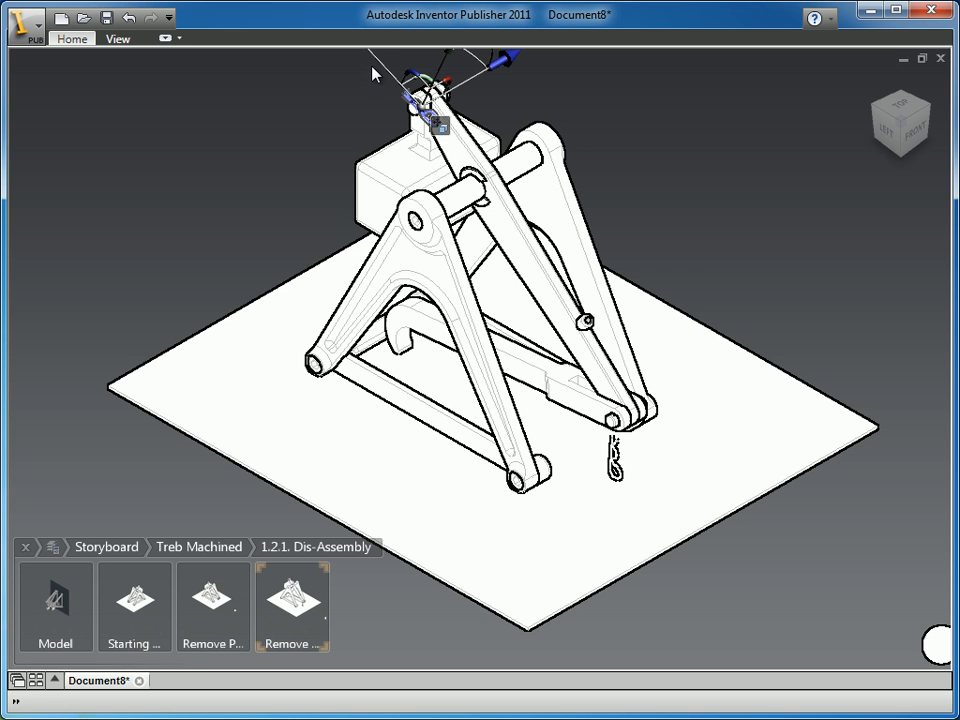
middle_click_drag(373, 109, 383, 139)
left_click_drag(359, 62, 429, 256)
middle_click_drag(530, 312, 512, 150)
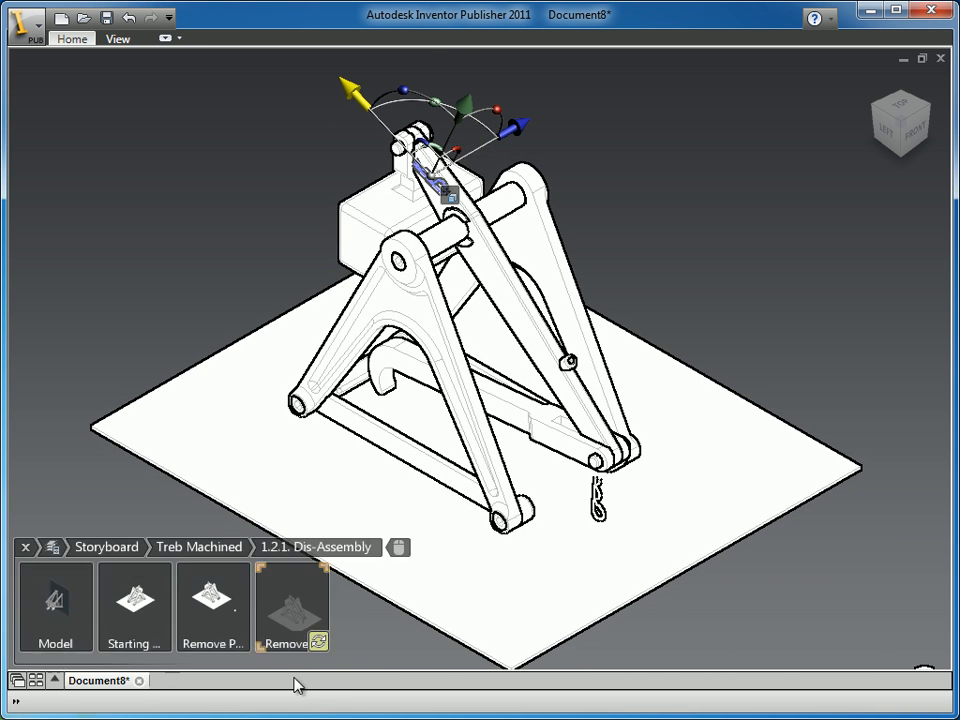
left_click(292, 646)
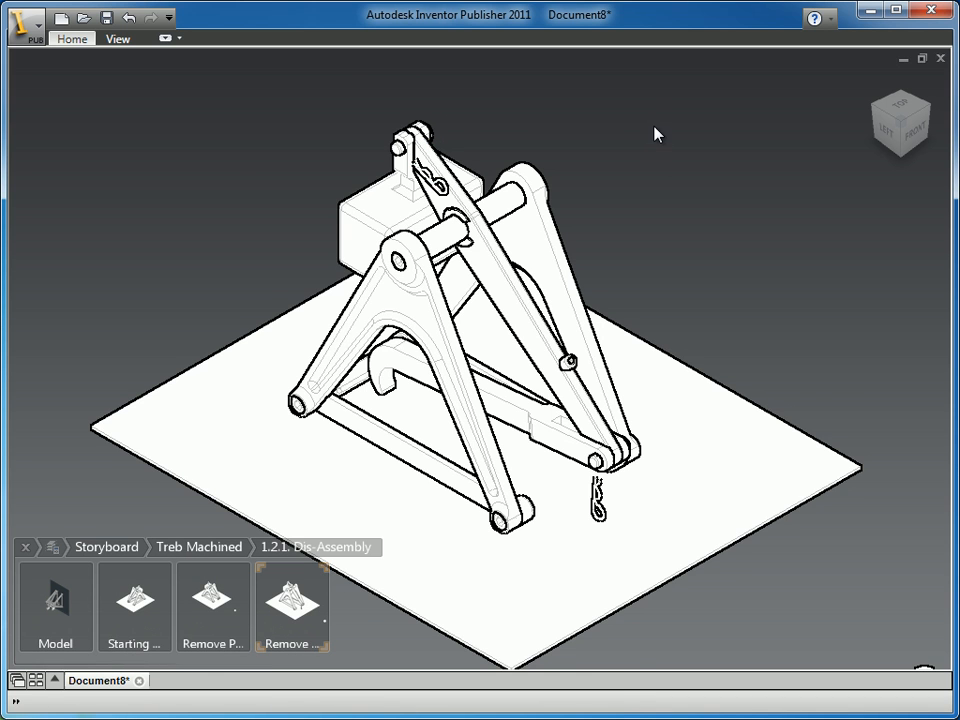
Add another snapshot to the Dis-Assembly storyboard and name it Remove Clevis Pins
right_click_drag(654, 126, 658, 187)
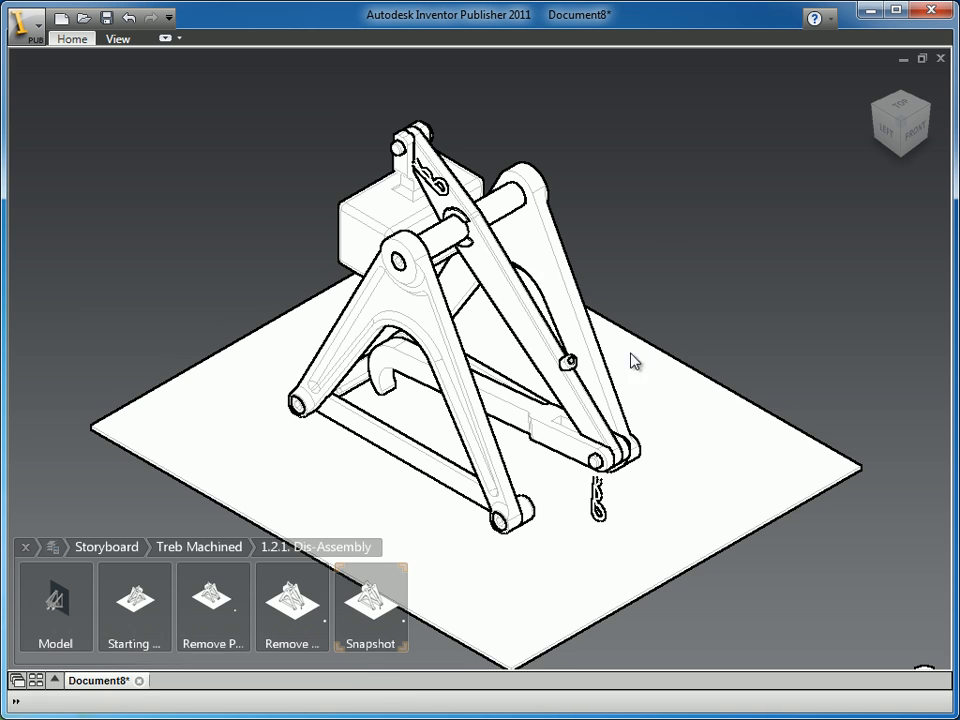
double_click(366, 645)
type("Remove ")
type("Clevis Pins")
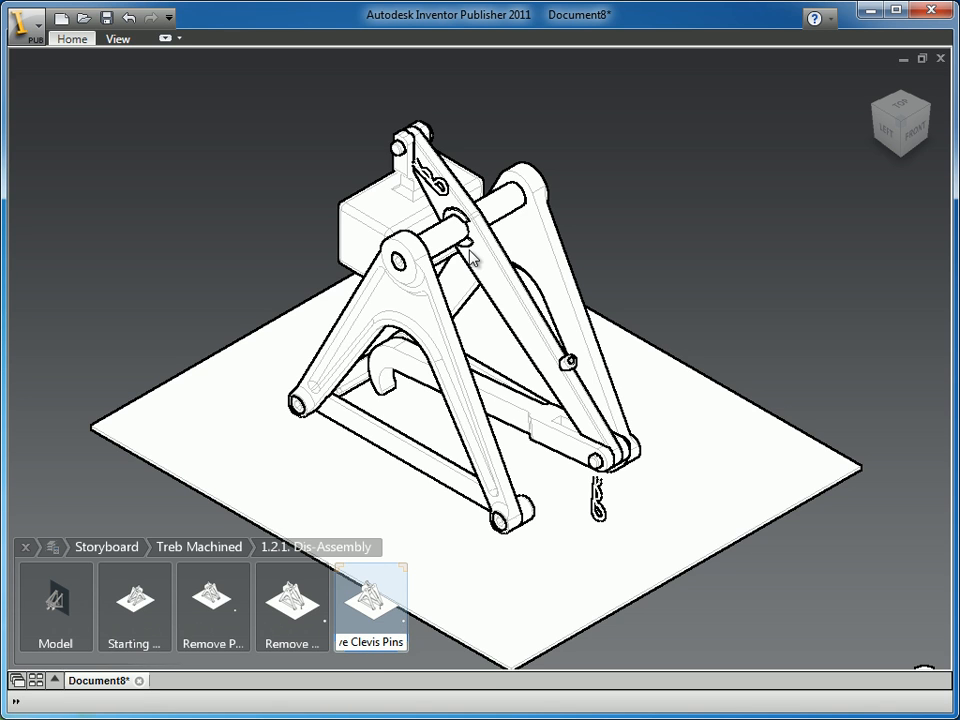
left_click(328, 154)
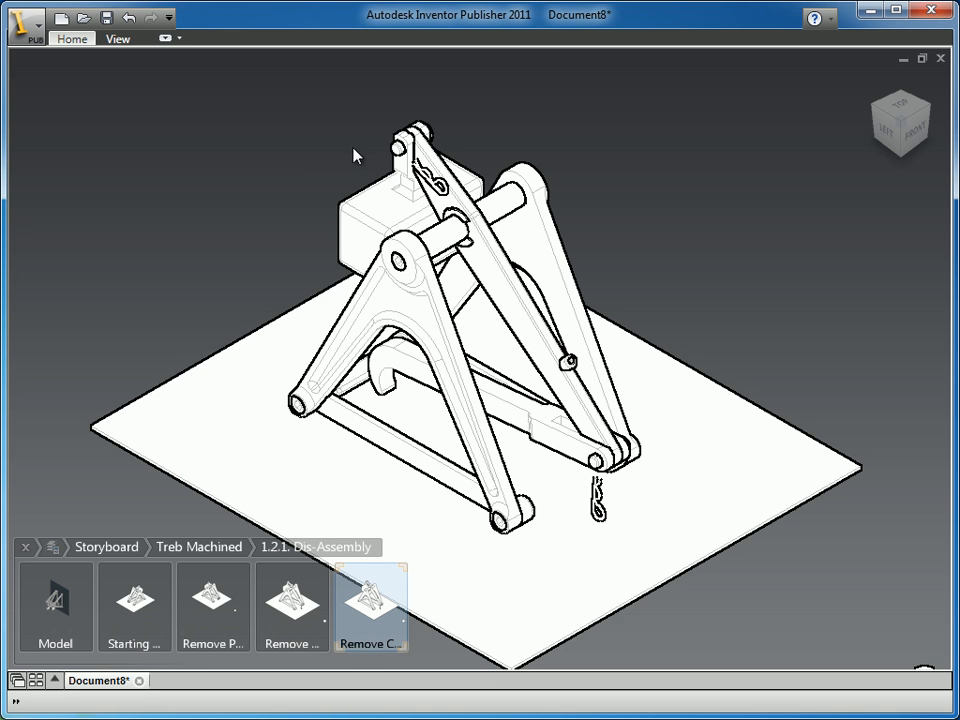
Move the upper and lower clevis pins together along their axis, out past the trebuchet's far side, and finish the move
left_click(396, 150)
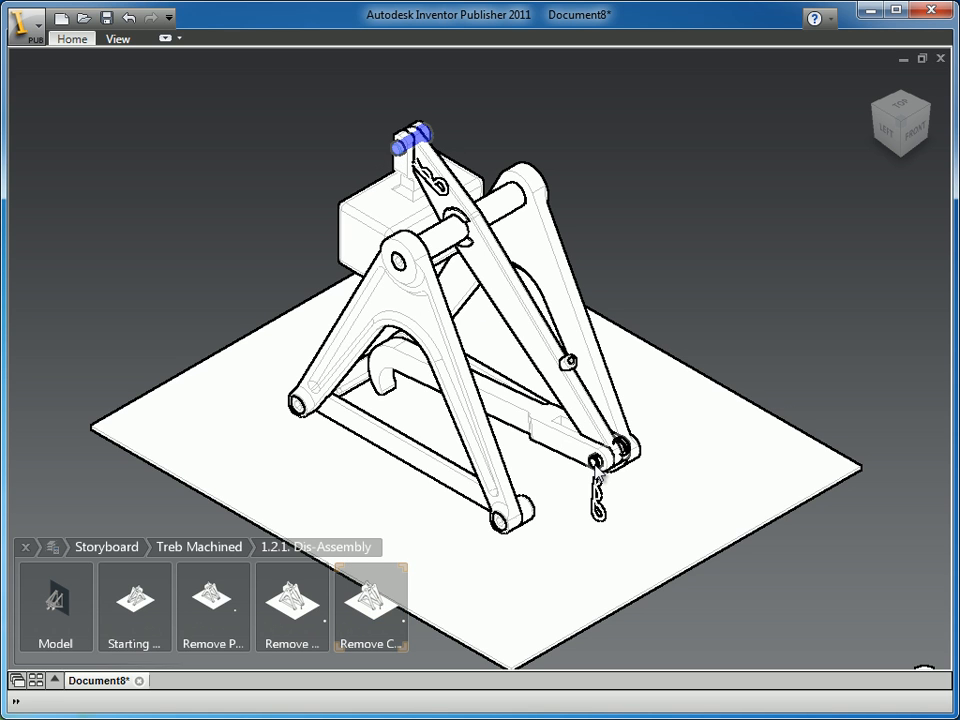
left_click(597, 462, "ctrl")
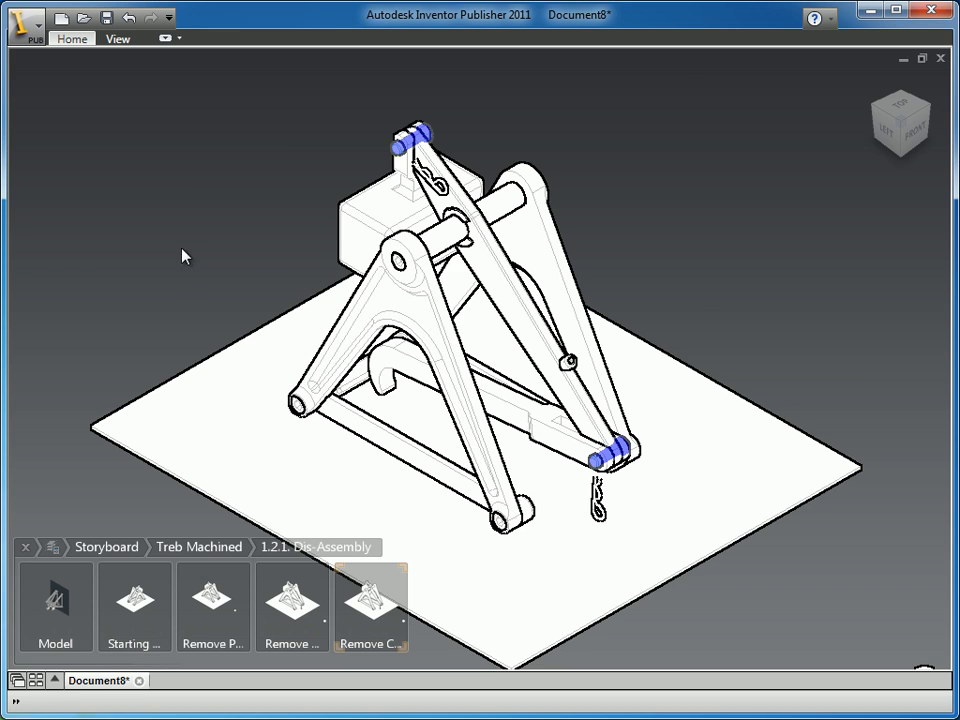
right_click_drag(175, 175, 169, 170)
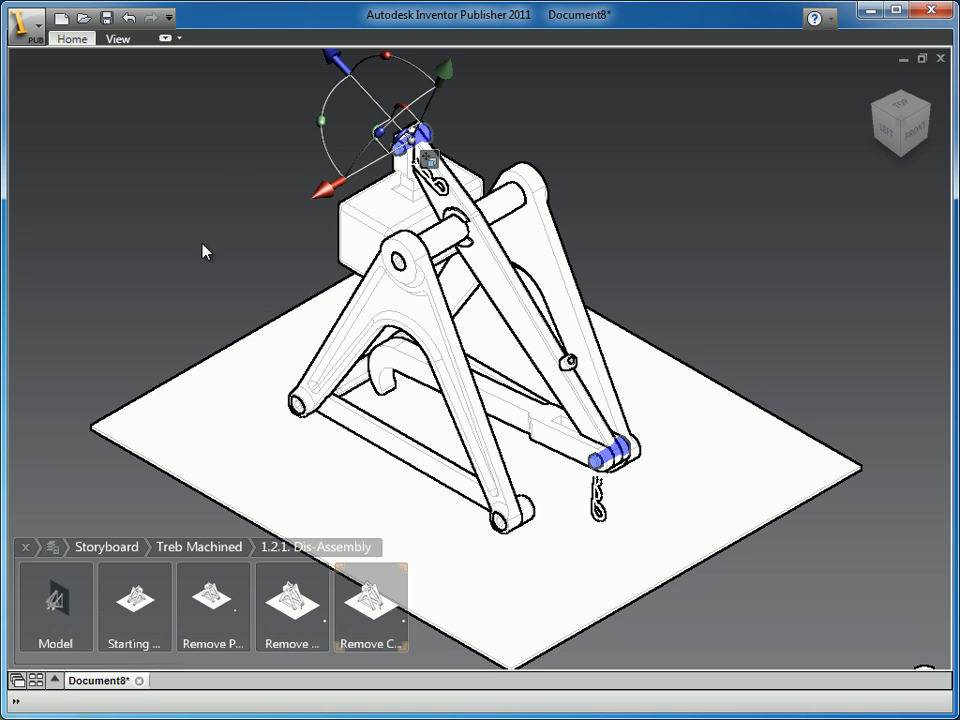
left_click_drag(327, 190, 411, 168)
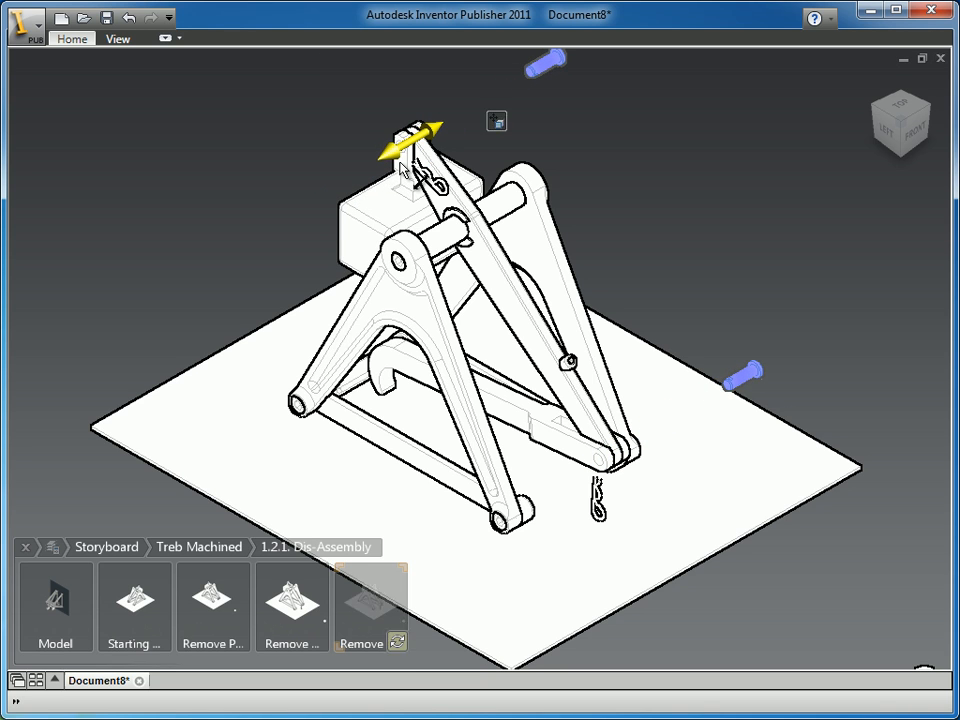
left_click(212, 189)
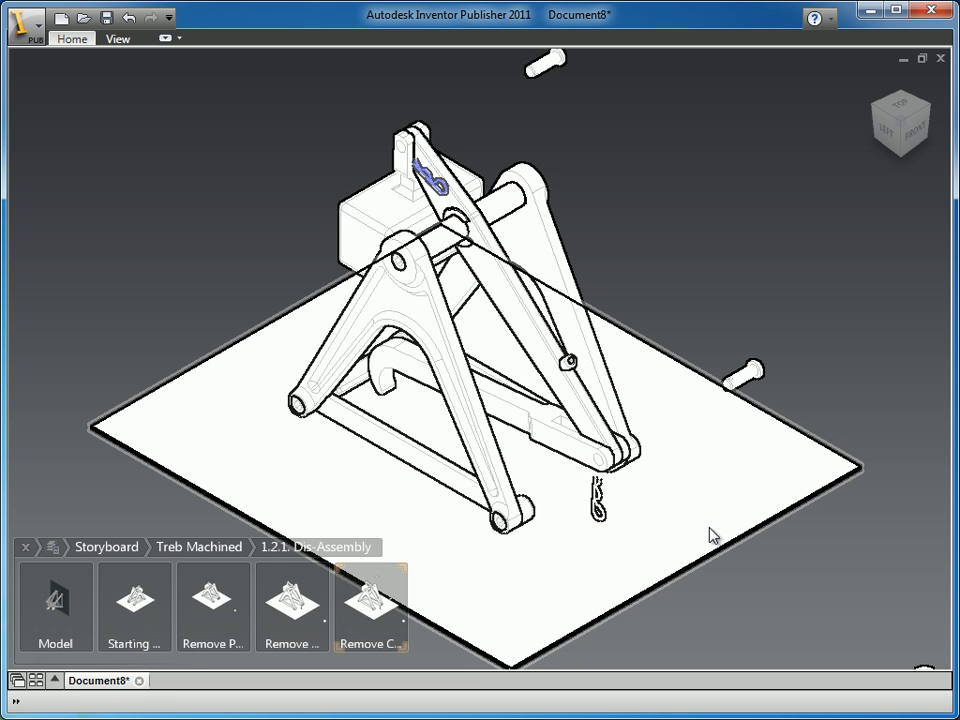
Move both hairpins together parallel to the clevis pin axis, out past the trebuchet's near side, and finish the move
left_click(600, 508)
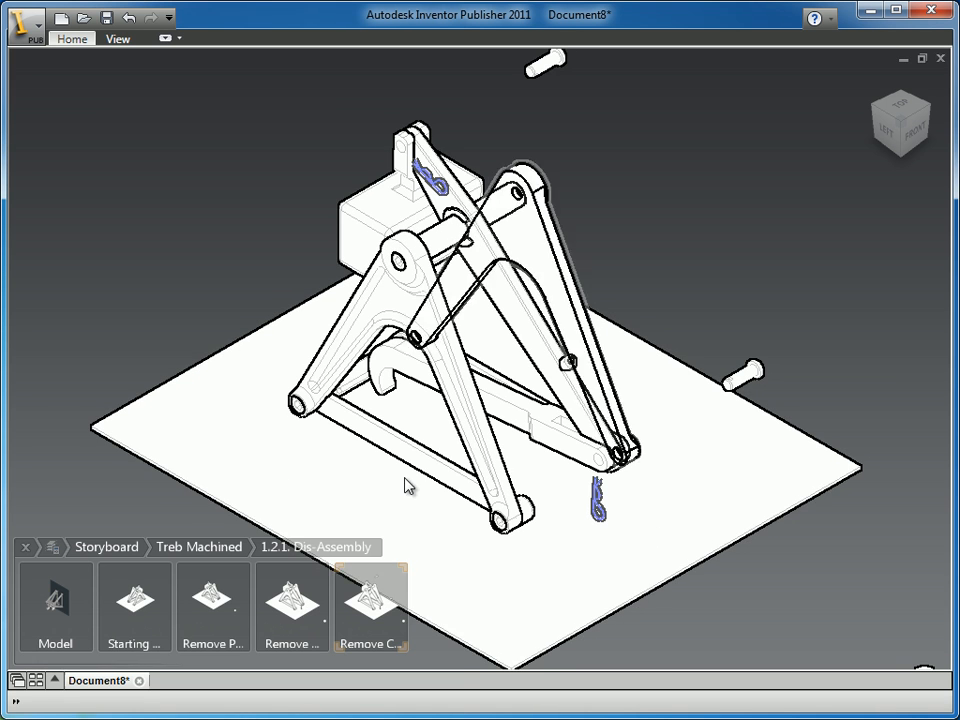
key("t")
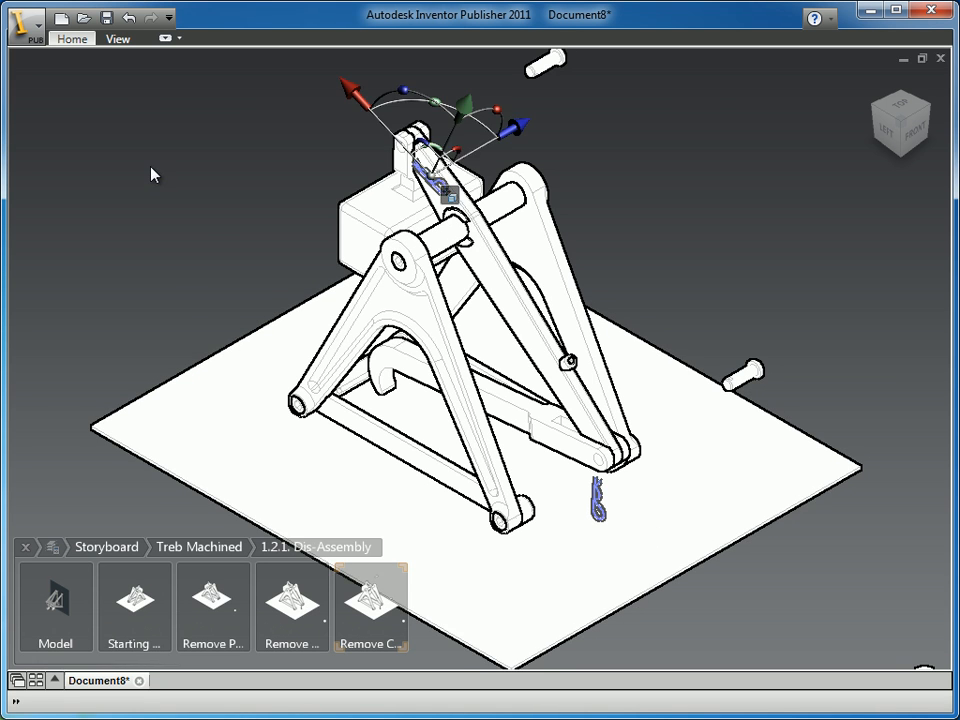
left_click_drag(519, 128, 303, 249)
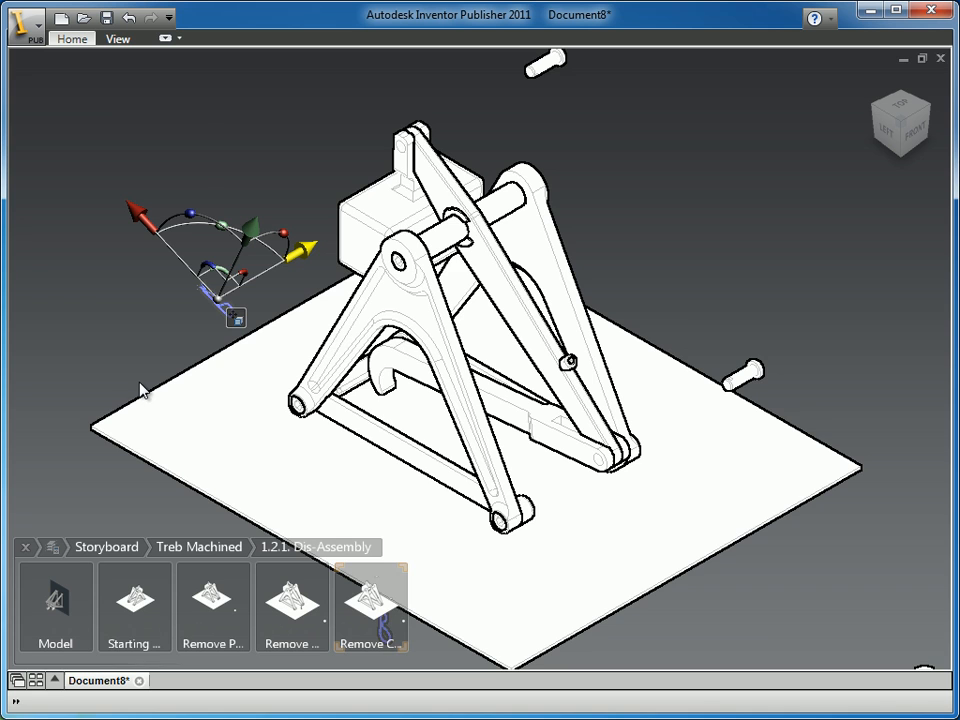
left_click(703, 294)
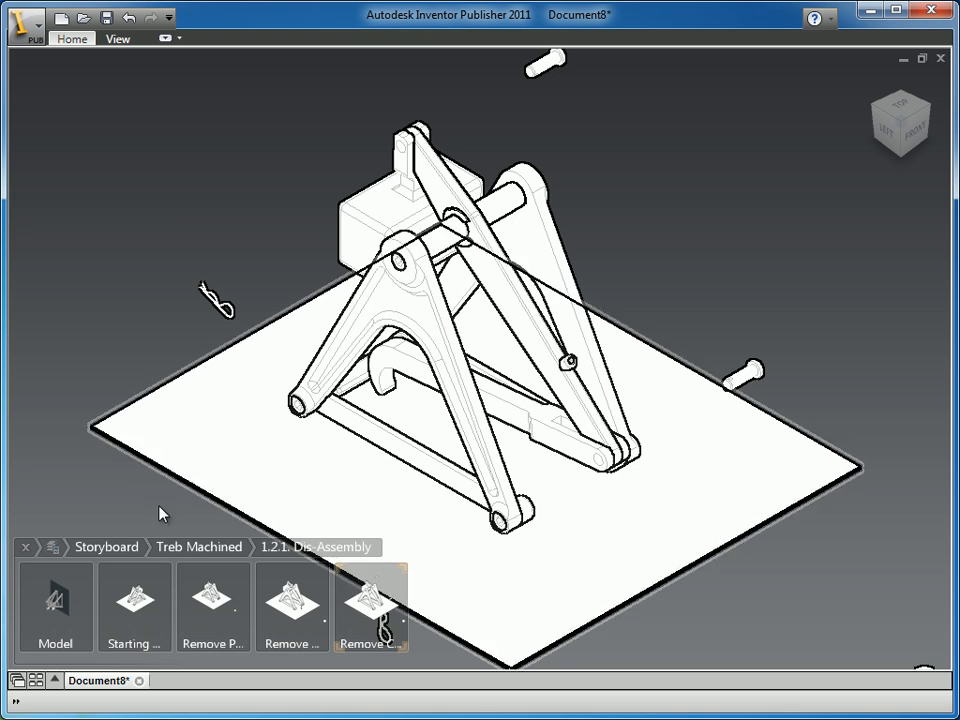
Activate the Starting Point snapshot and play the Dis-Assembly presentation from the beginning
left_click(116, 585)
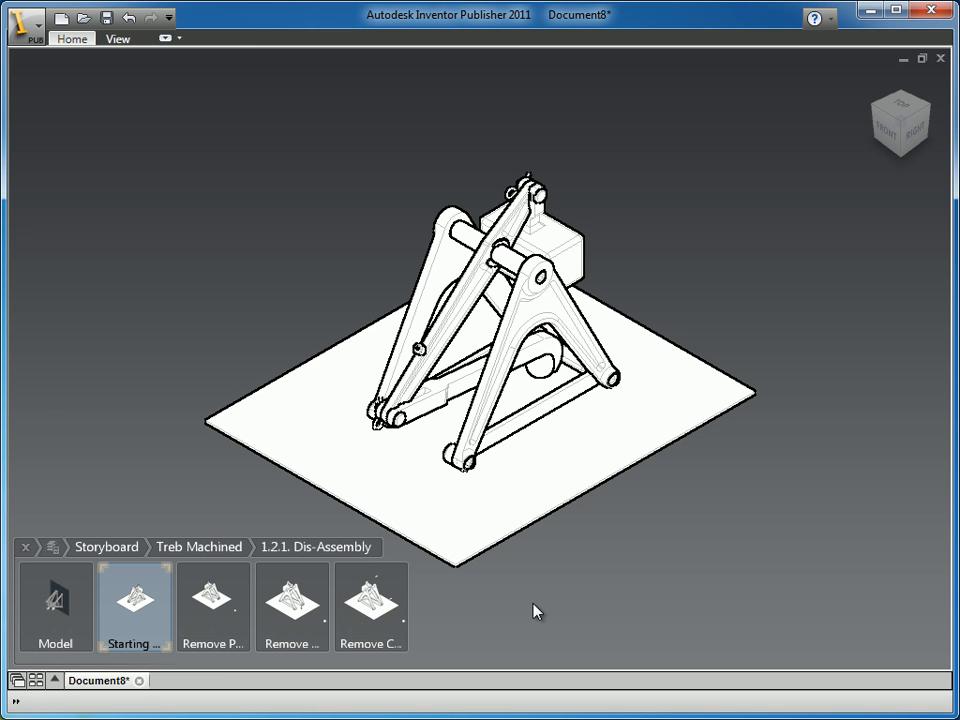
right_click(190, 220)
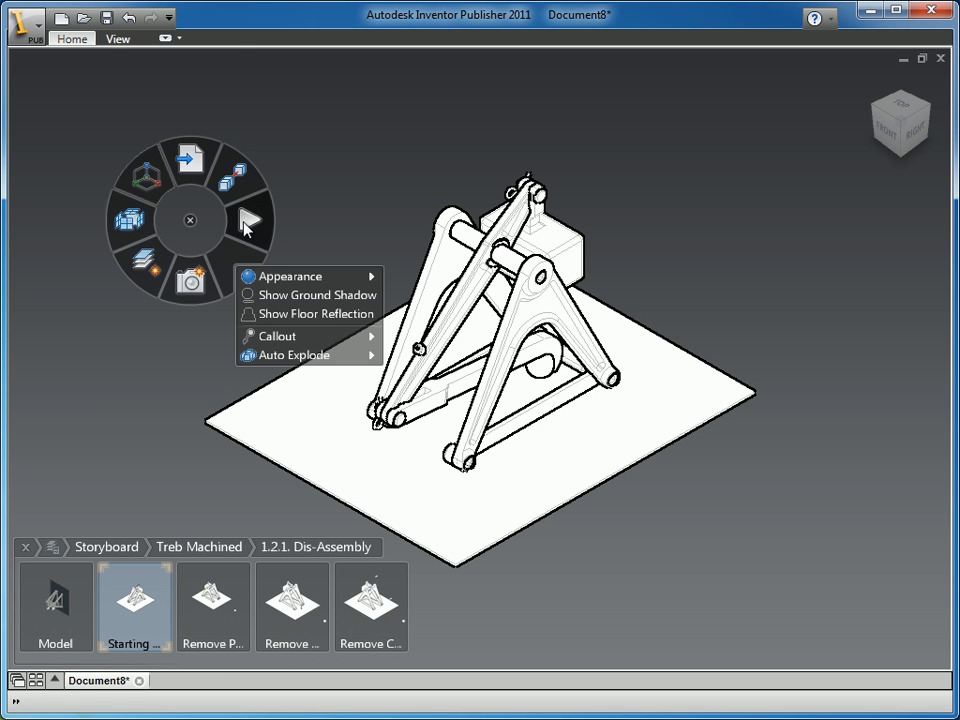
left_click(337, 173)
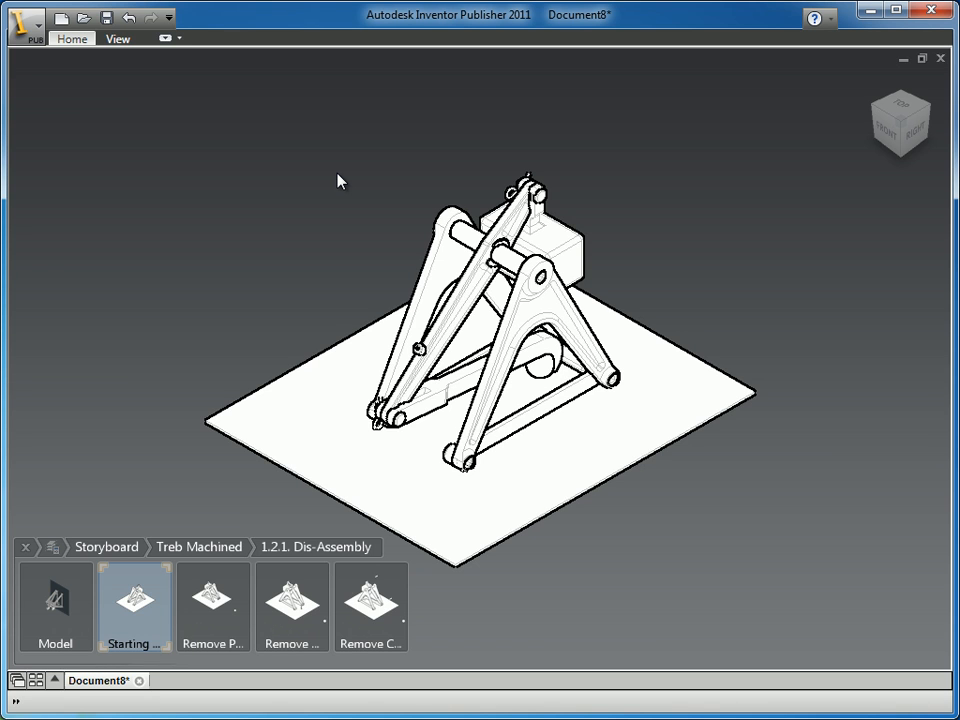
right_click(171, 201)
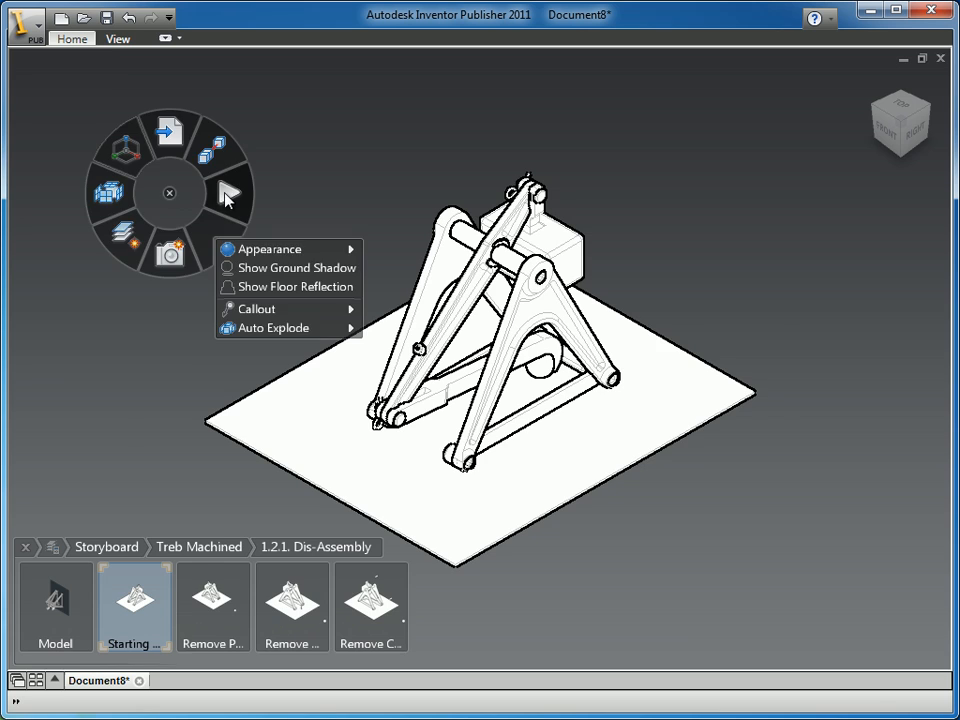
left_click(226, 197)
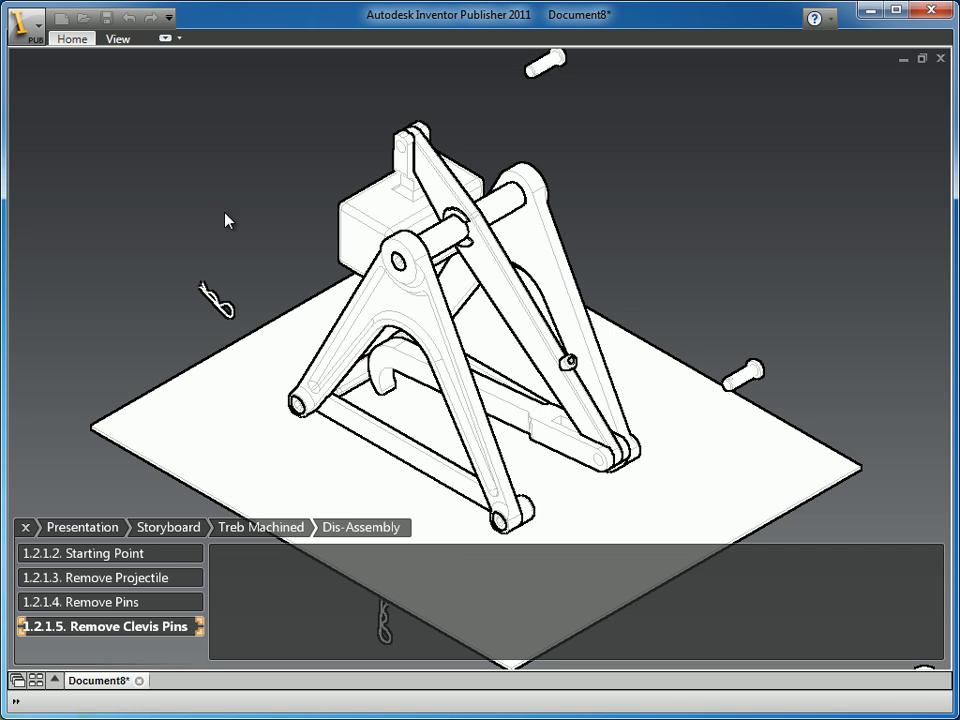
right_click(181, 222)
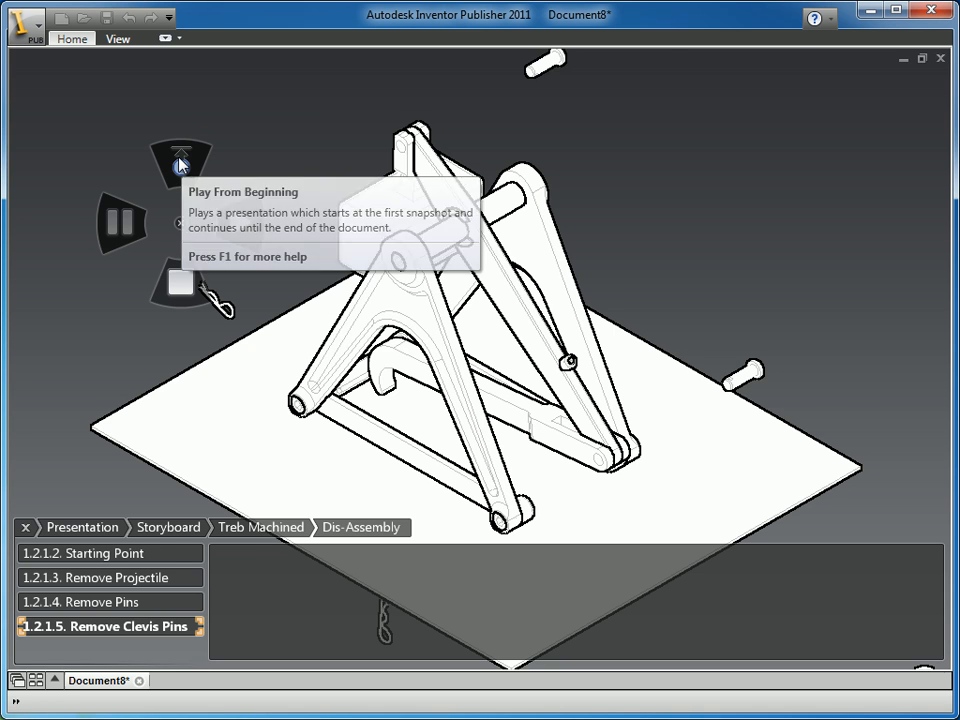
left_click(181, 163)
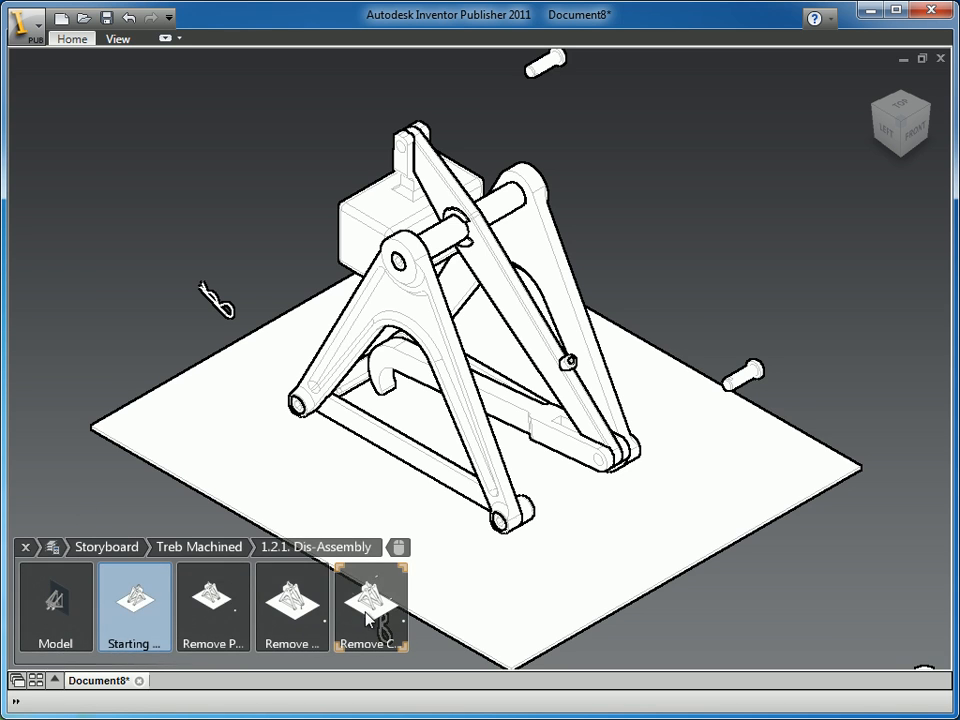
Switch the storyboard to Timeline View and delete the Model snapshot
left_click(86, 41)
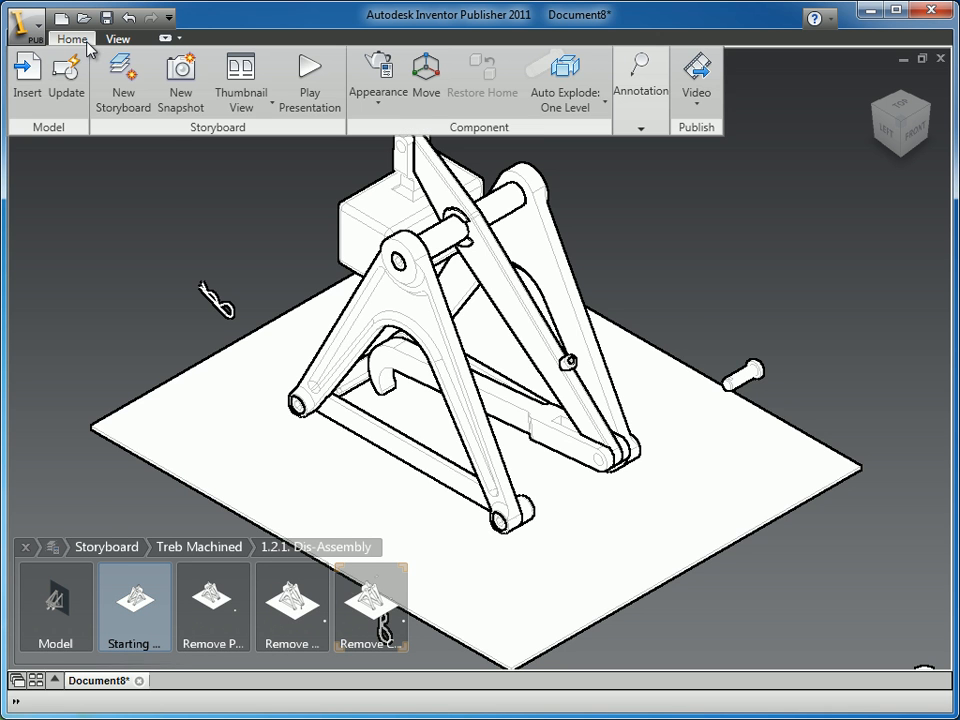
left_click(259, 103)
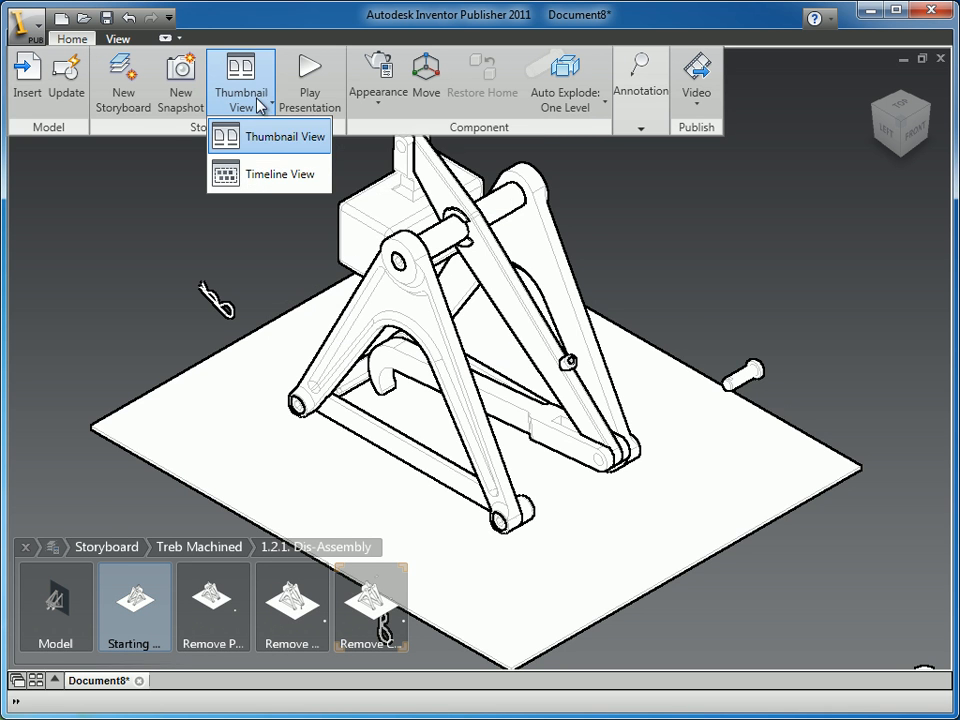
left_click(270, 178)
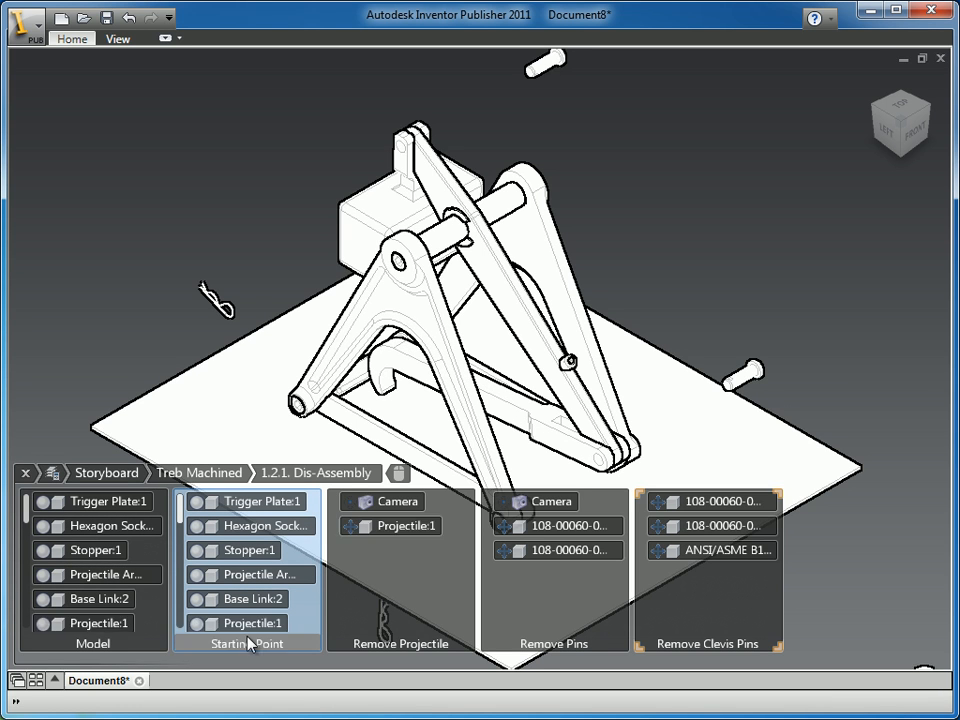
right_click(154, 628)
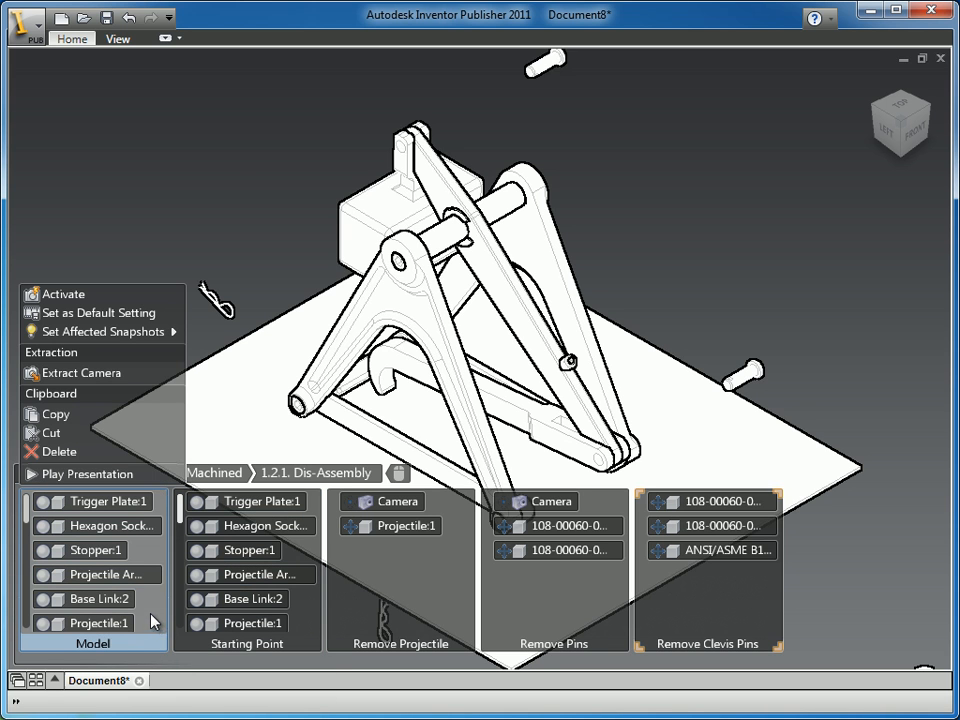
left_click(60, 451)
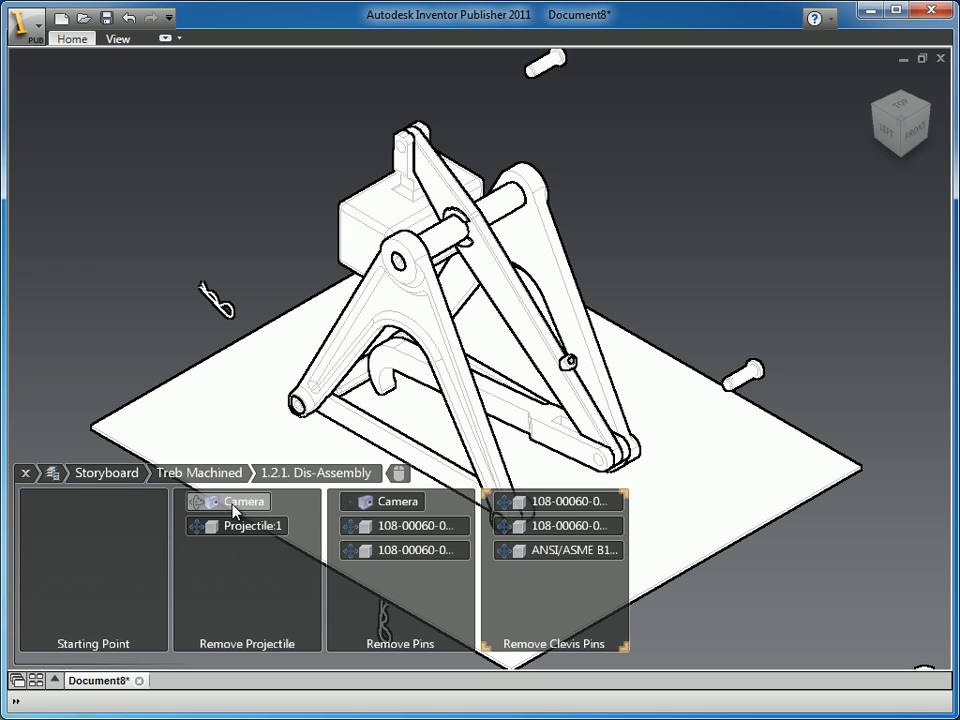
Check the Starting Point and Remove Projectile snapshots, and add a new snapshot directly after Starting Point
left_click(129, 574)
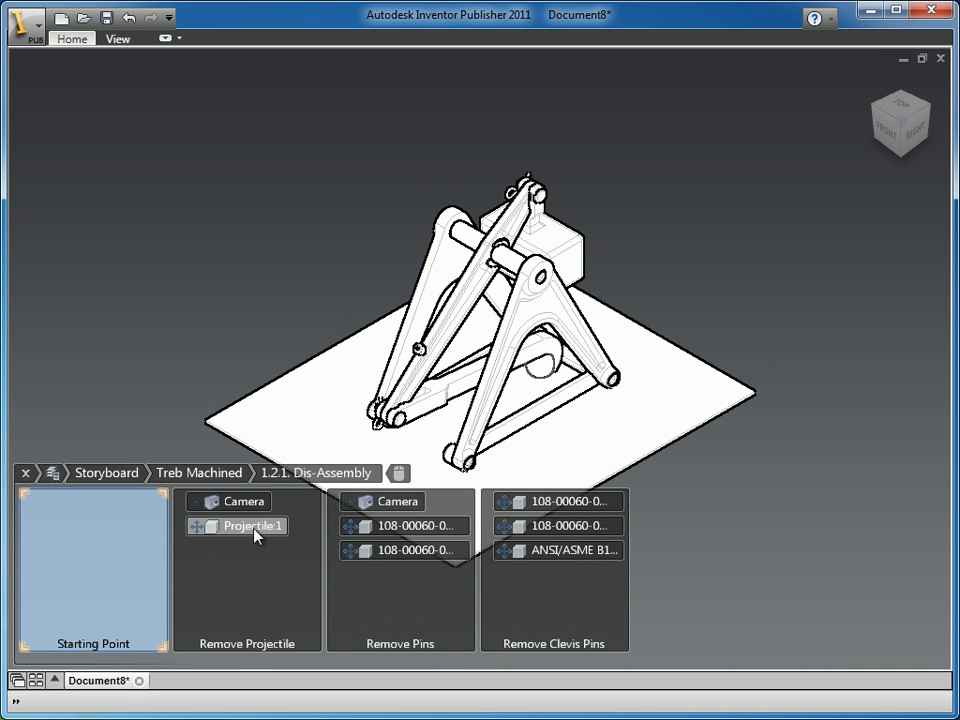
left_click(255, 581)
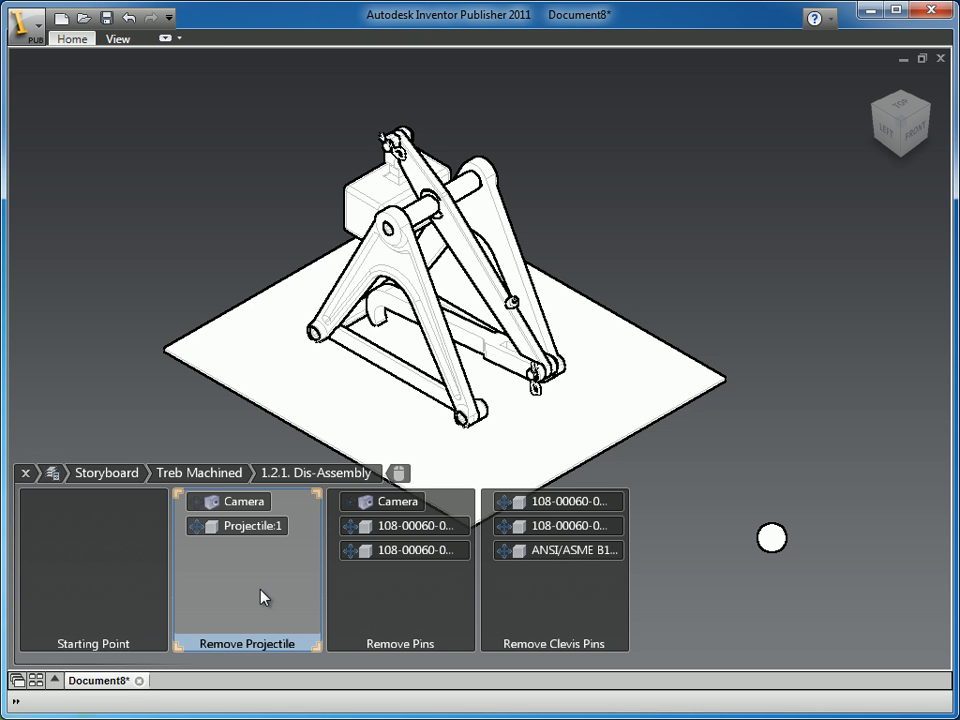
left_click(120, 582)
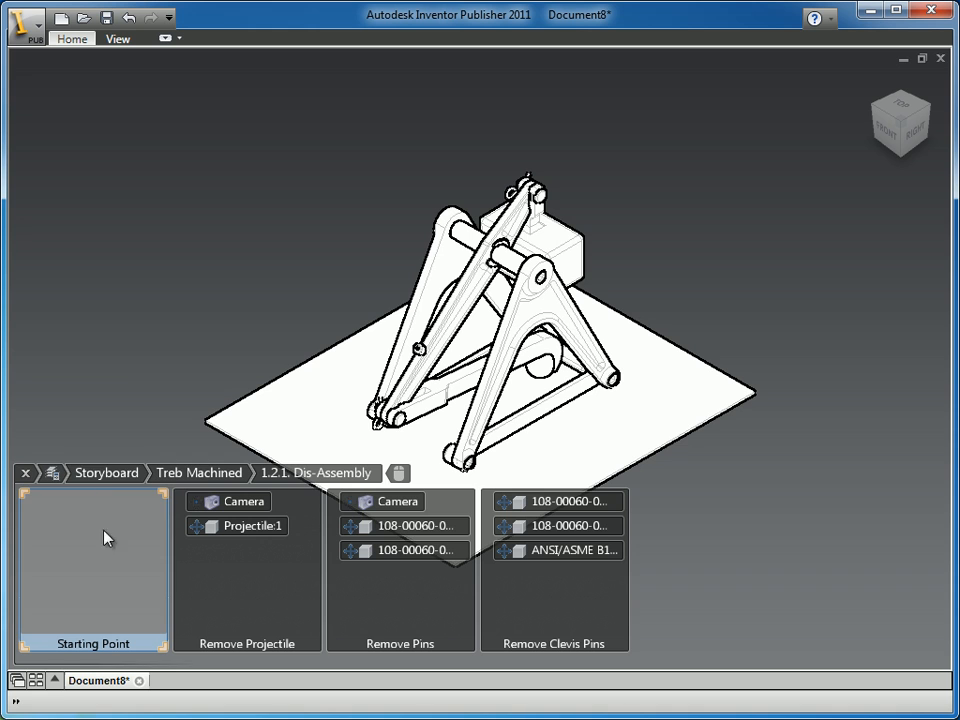
right_click(150, 208)
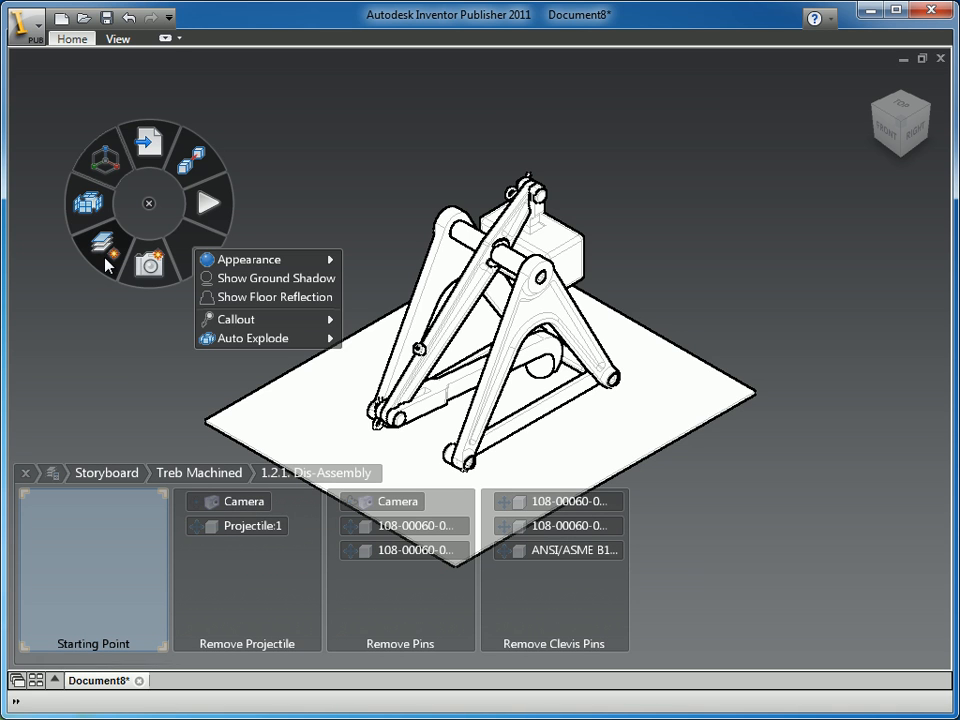
left_click(146, 263)
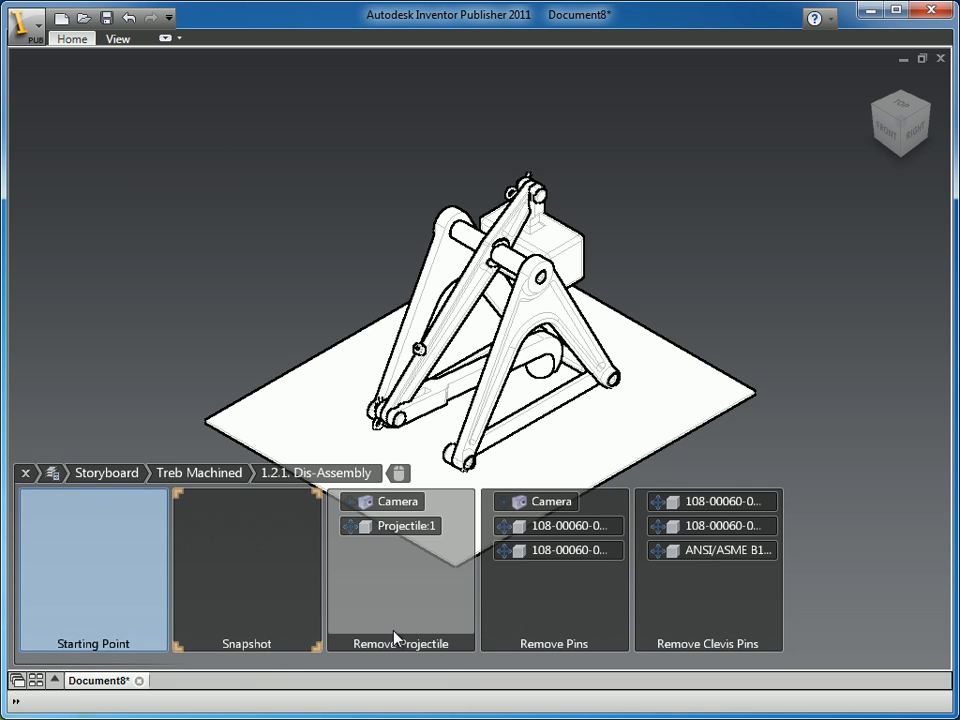
Rename the new snapshot Change View and move the Camera action from Remove Projectile into it
double_click(249, 641)
type("Change View")
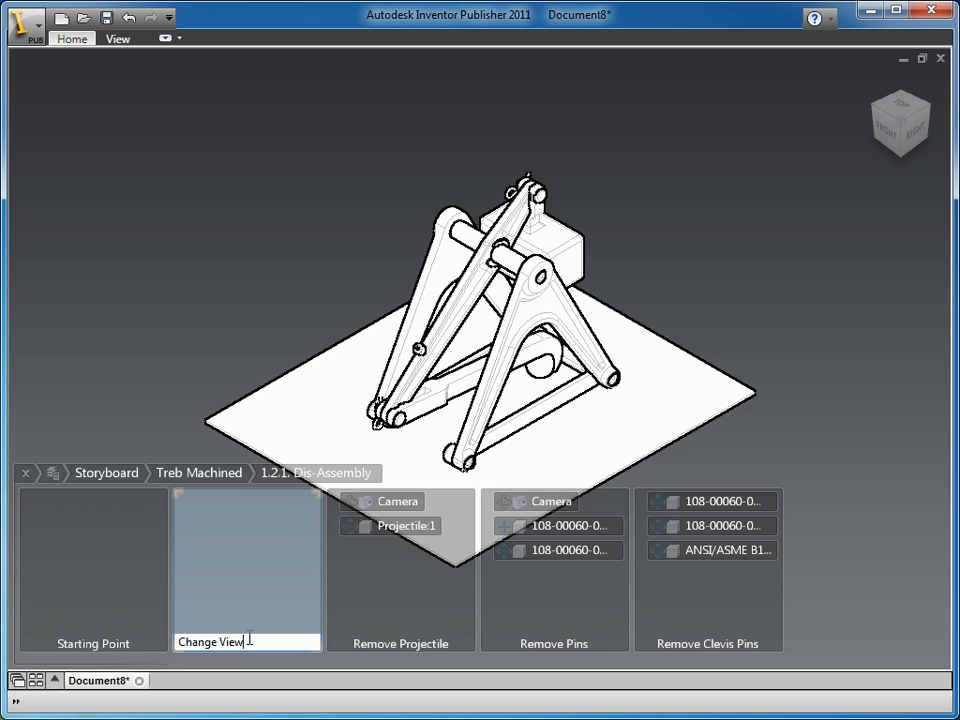
key("Return")
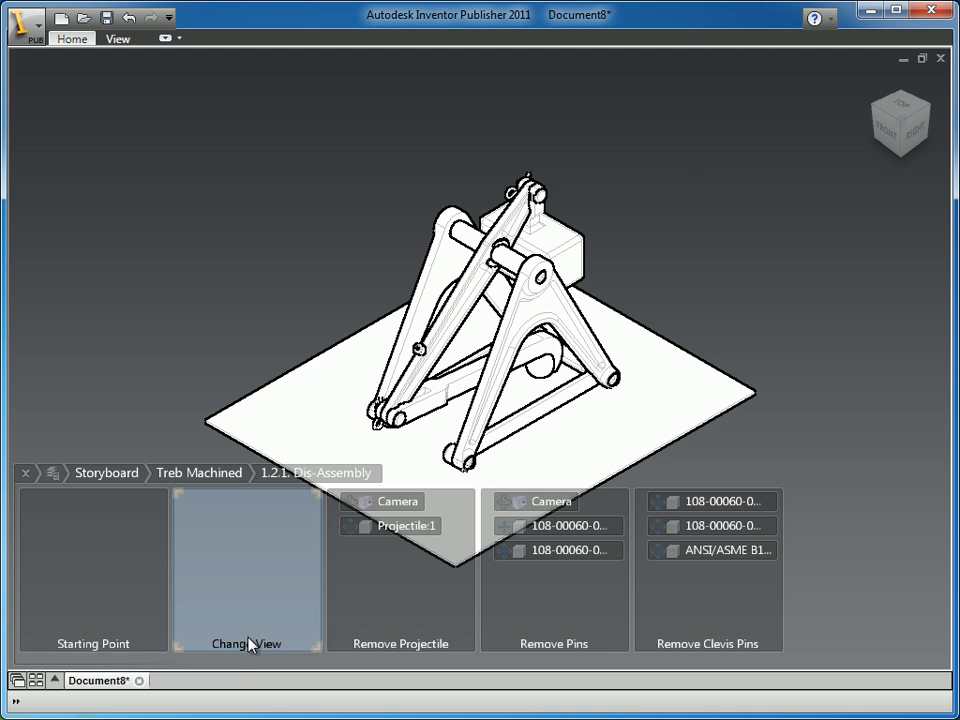
left_click_drag(409, 510, 257, 520)
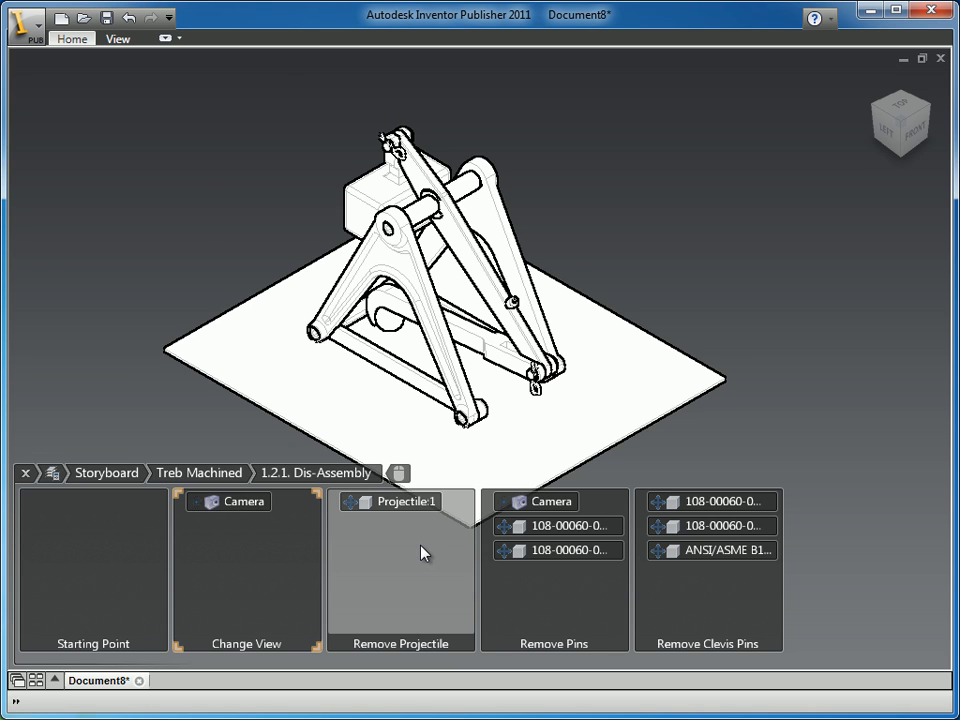
Play the Dis-Assembly presentation from the Starting Point snapshot to review the separated camera change
left_click(146, 546)
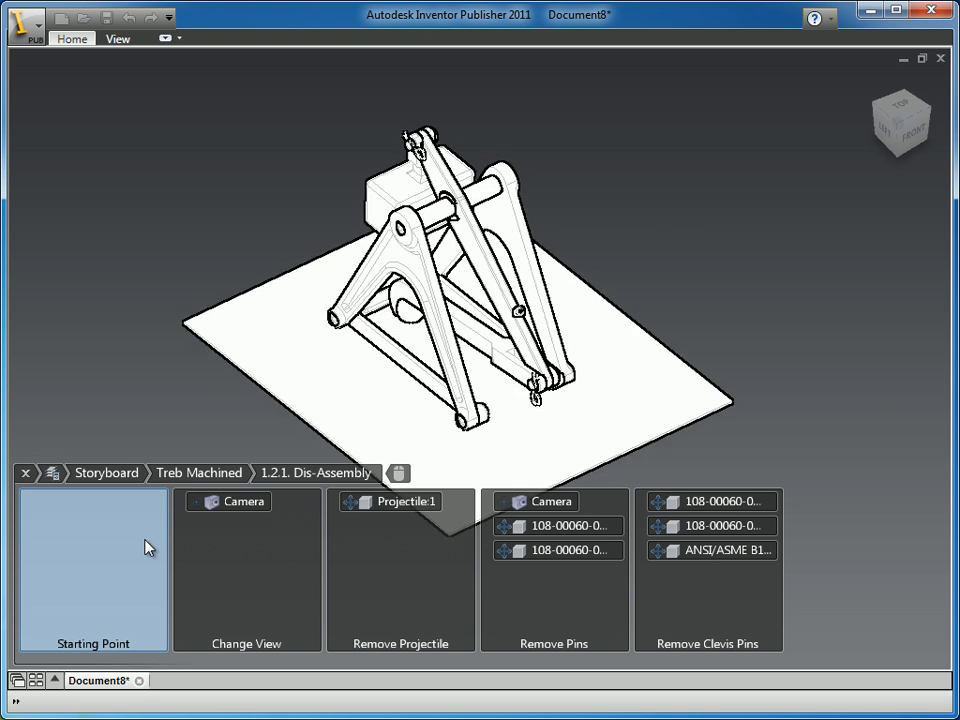
right_click(174, 214)
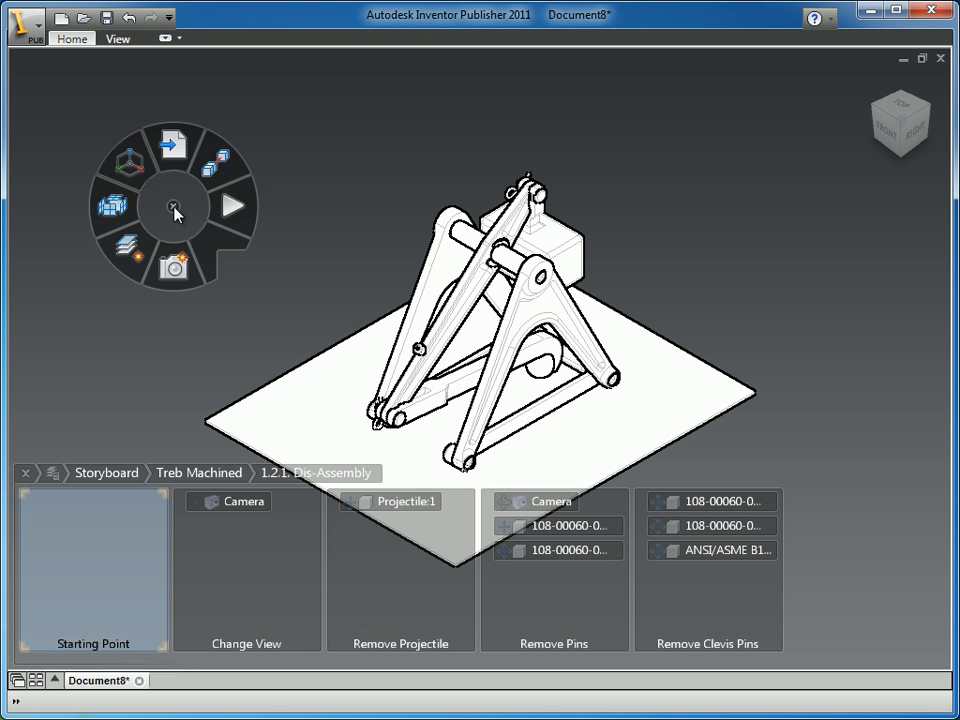
left_click(236, 207)
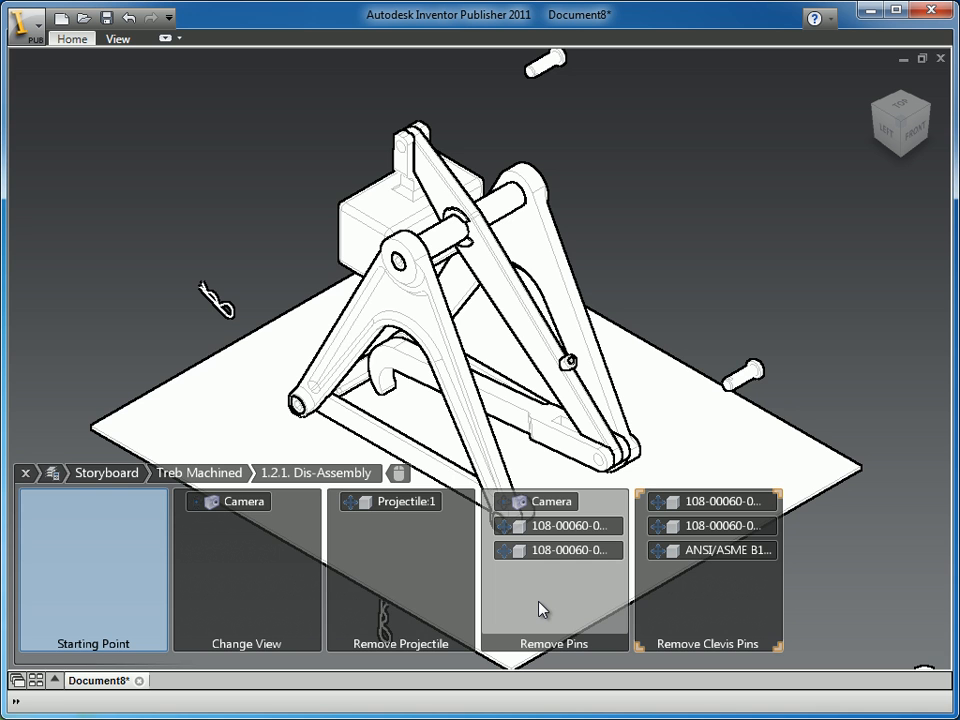
Activate the Remove Projectile snapshot and add a new snapshot directly after it
right_click(450, 579)
left_click(450, 579)
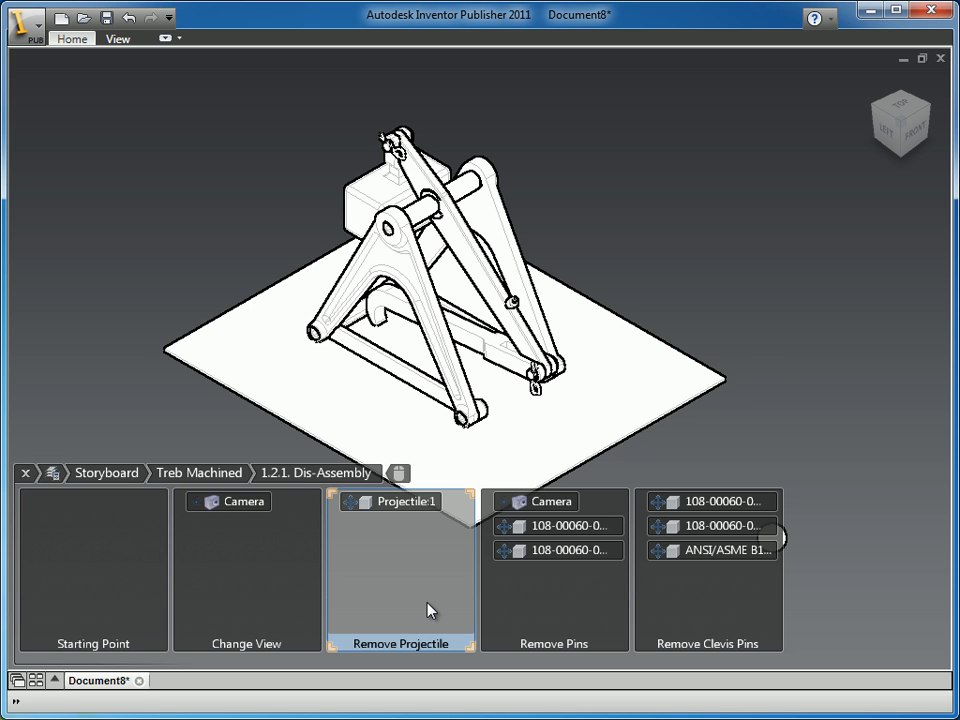
left_click(209, 195)
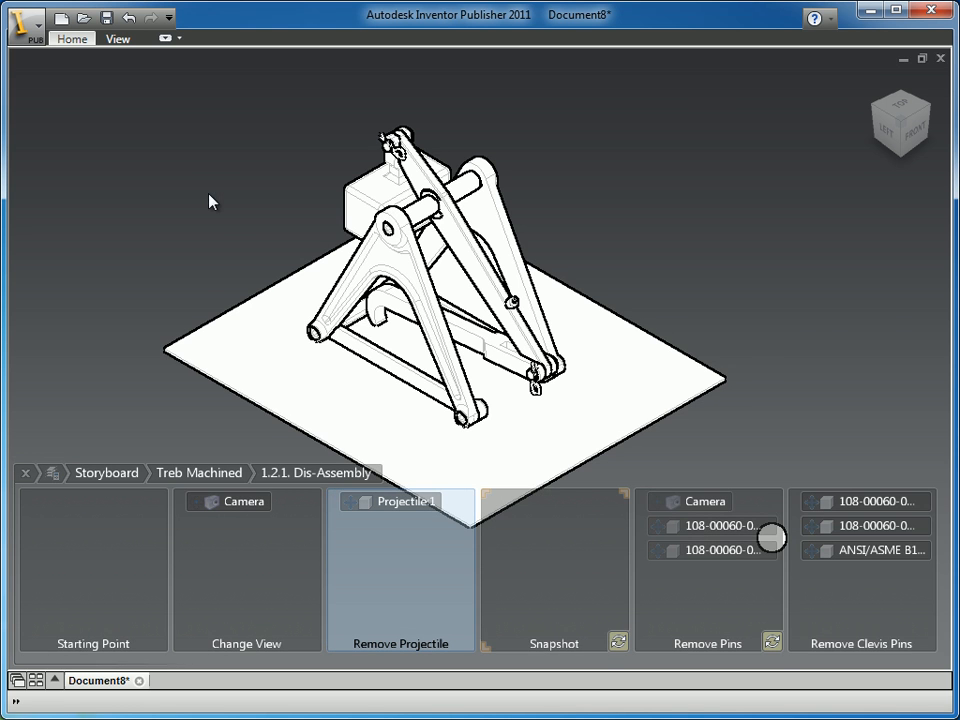
Rename the snapshot after Remove Projectile to Change View and move the Camera action from Remove Pins into it
double_click(559, 643)
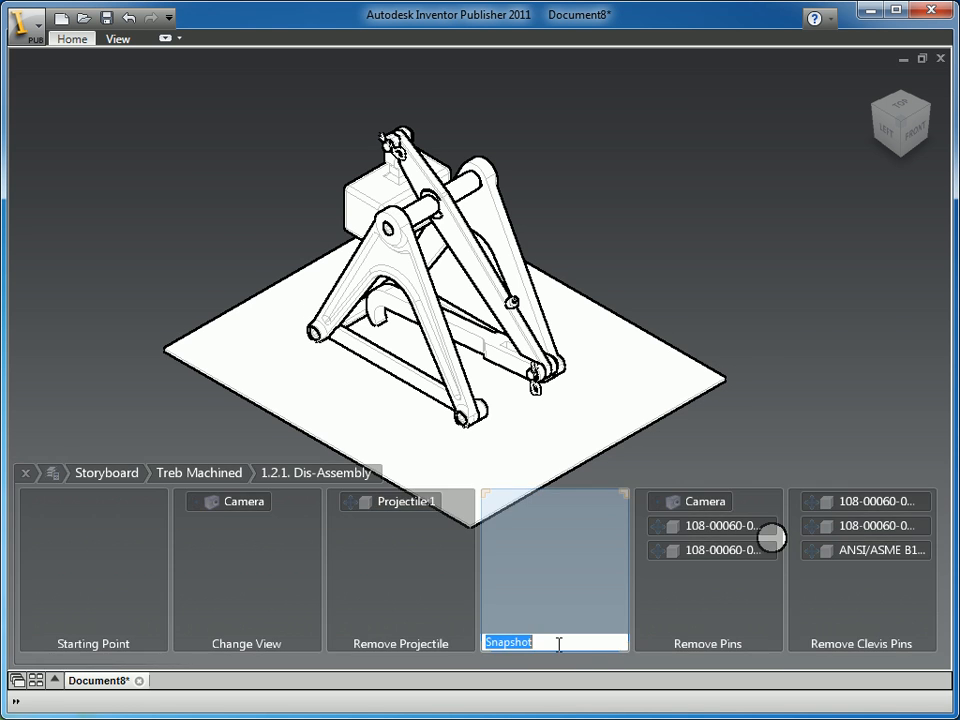
type("Change")
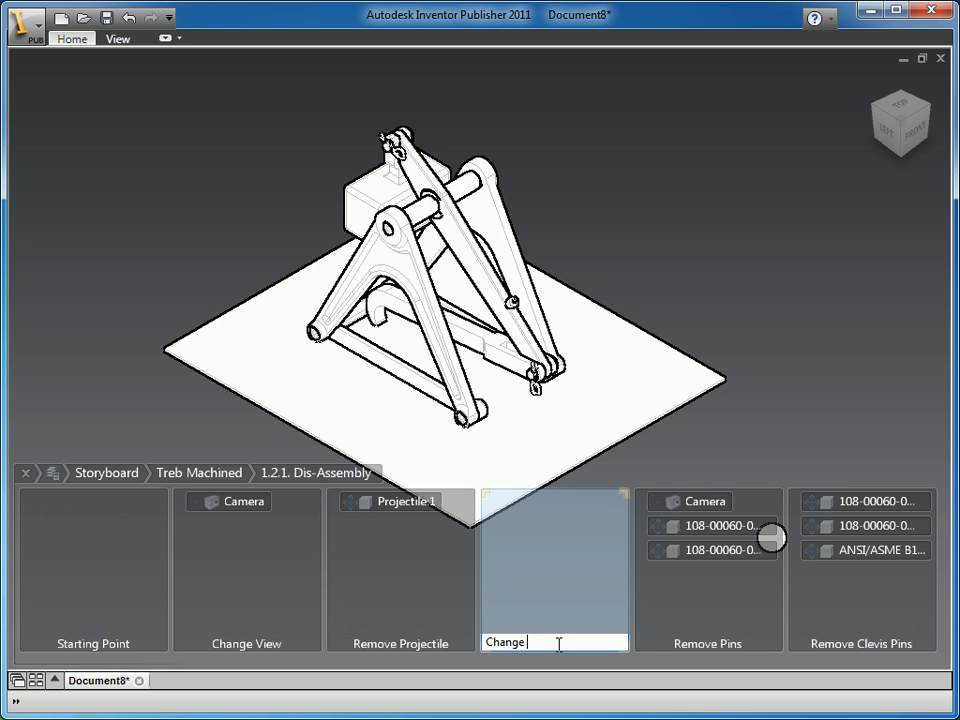
type(" View")
key("Return")
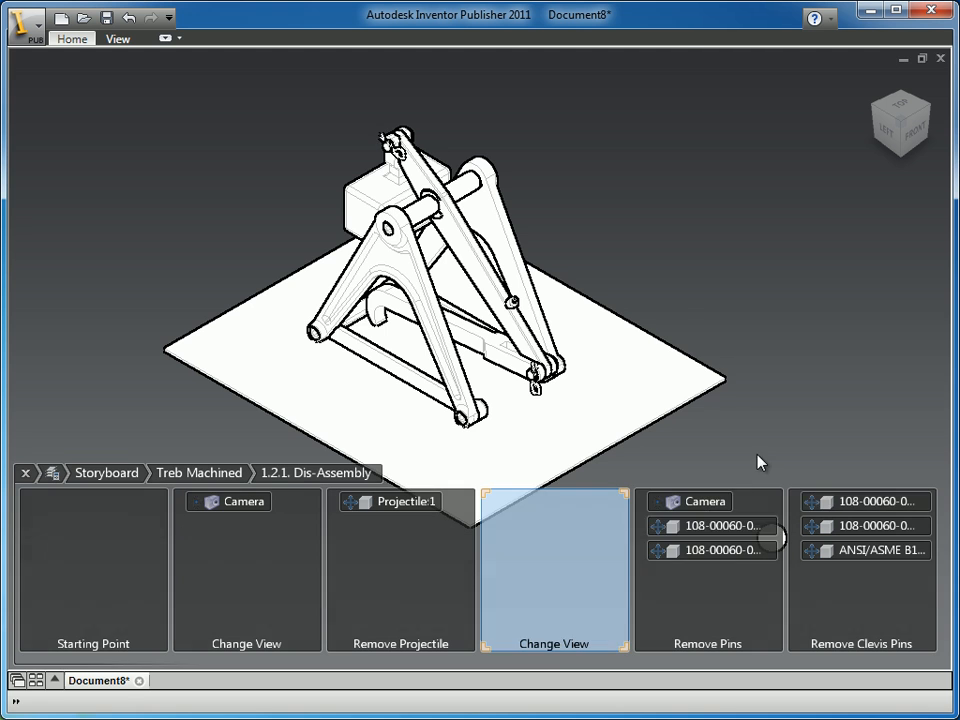
left_click_drag(707, 507, 561, 527)
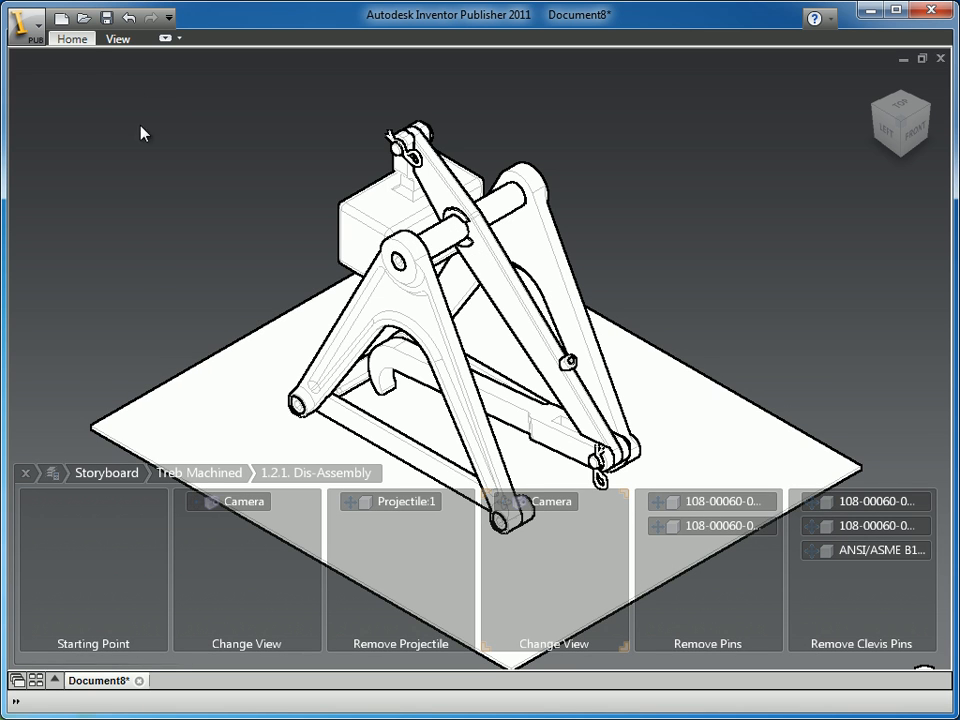
Switch the storyboard to Thumbnail View and play the Dis-Assembly presentation from the Starting Point snapshot
left_click(75, 39)
left_click(230, 88)
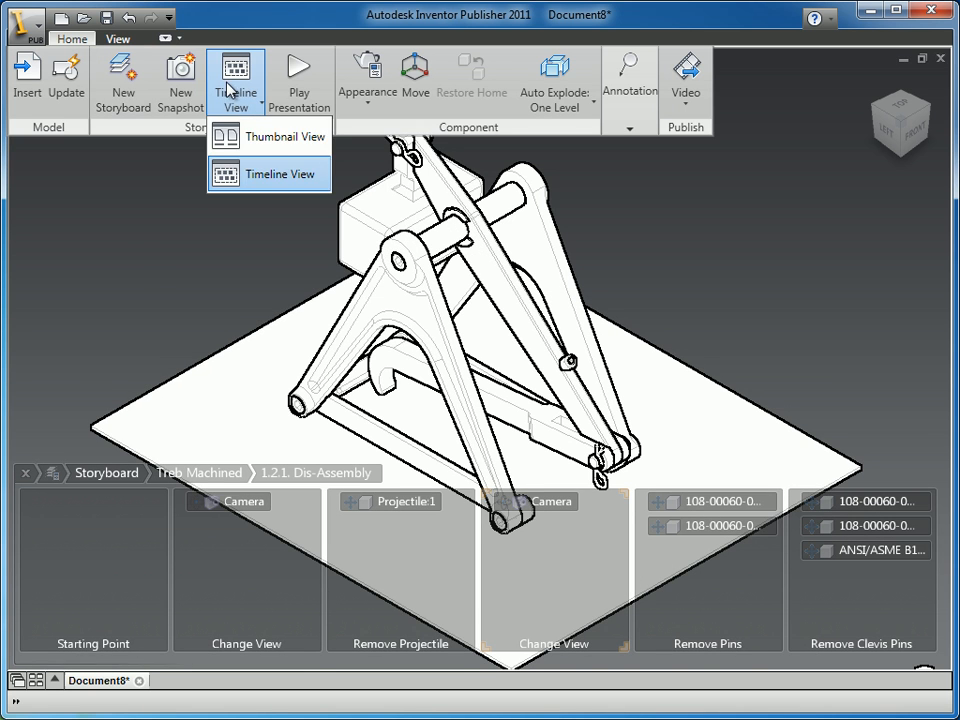
left_click(252, 148)
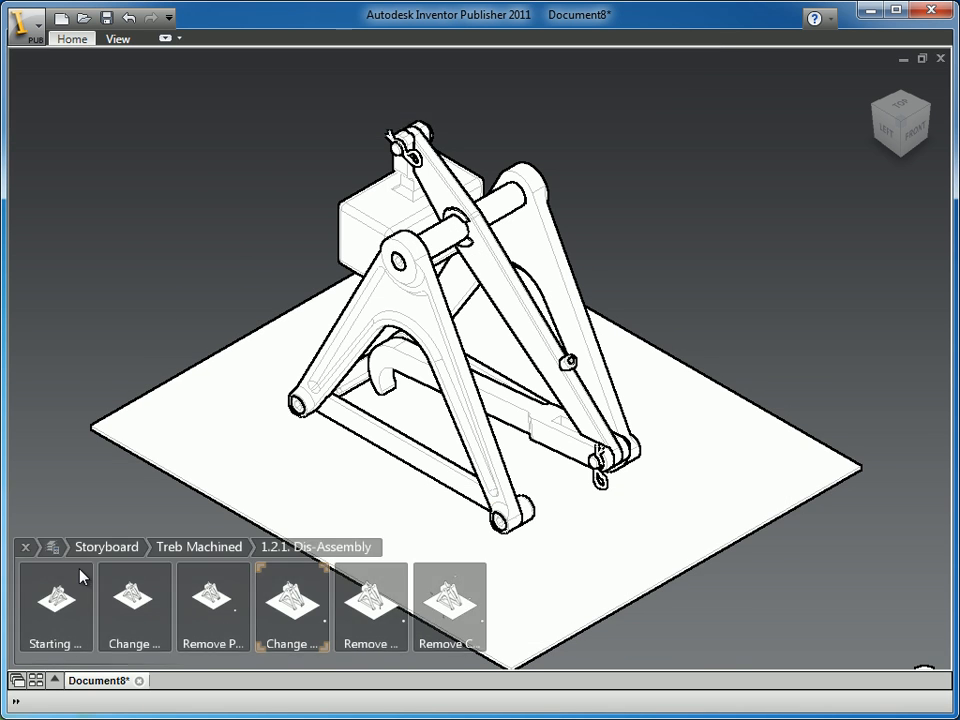
left_click(79, 581)
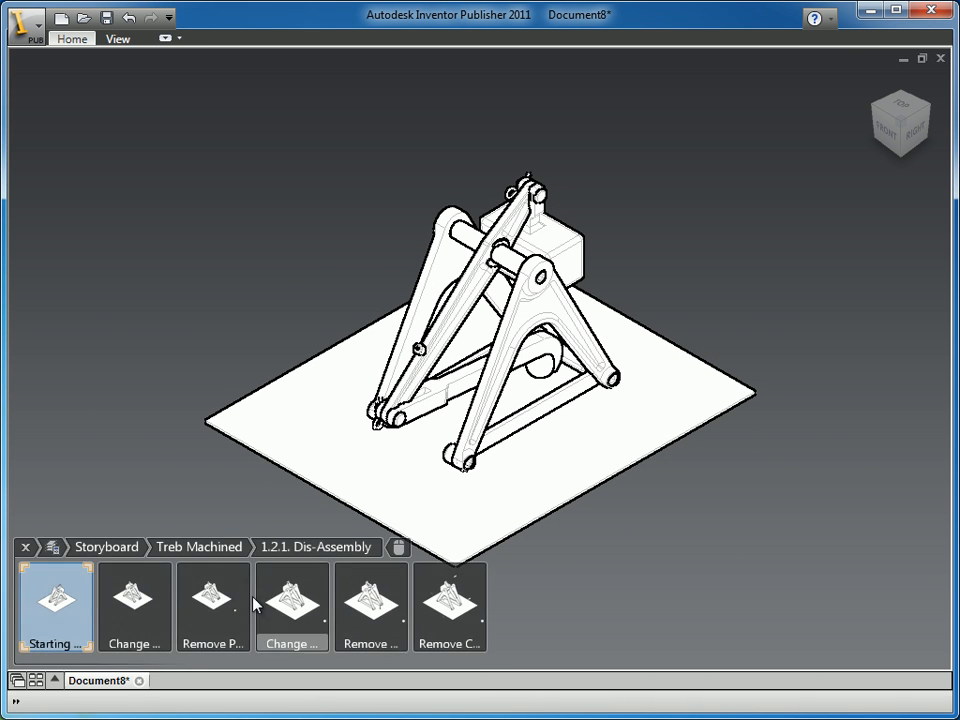
left_click_drag(136, 262, 214, 268)
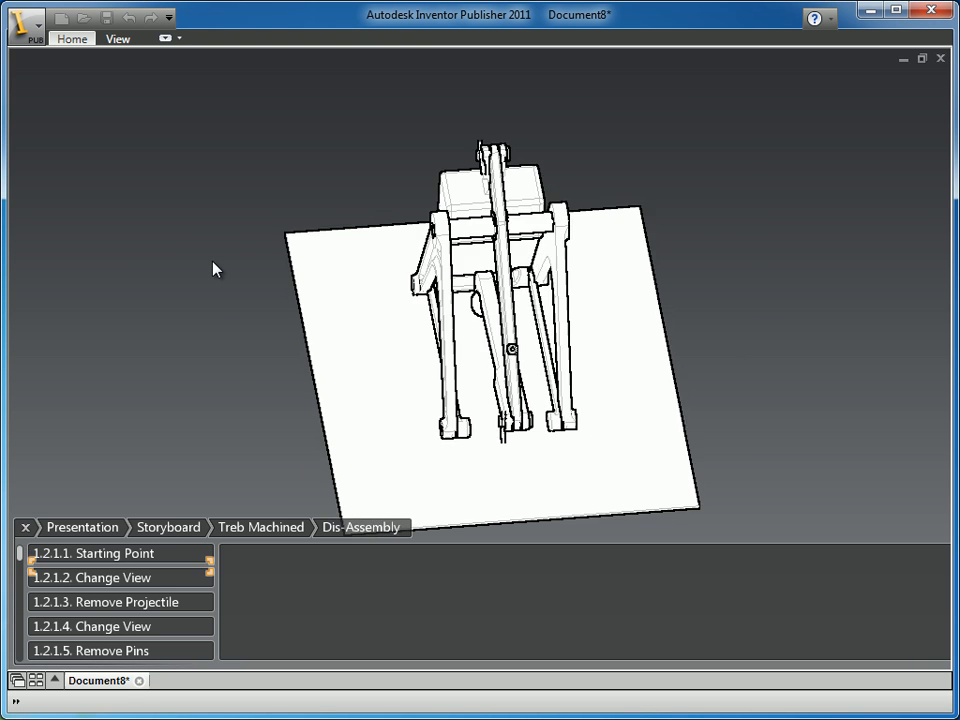